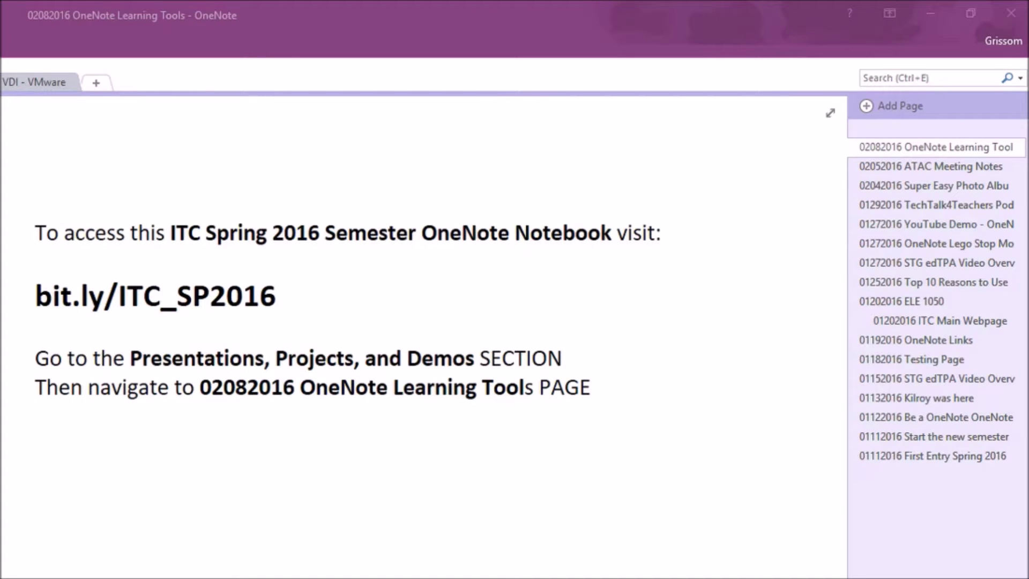
Open the onenote.com/learningtools link from the OneNote page in Edge
{"action": "left_click_drag", "start_coordinate": [330, 291], "coordinate": [31, 298]}
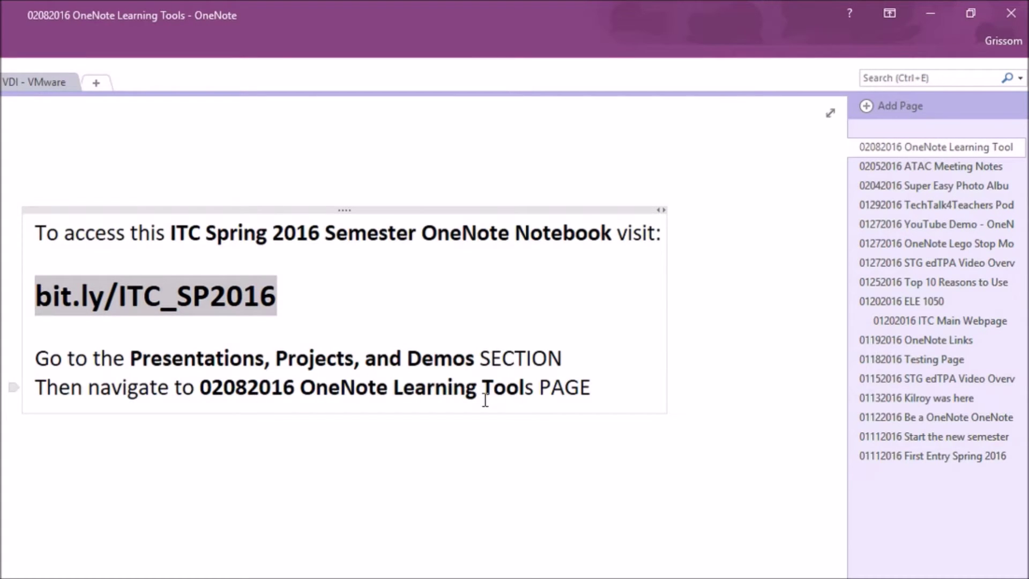
{"action": "left_click", "coordinate": [507, 499]}
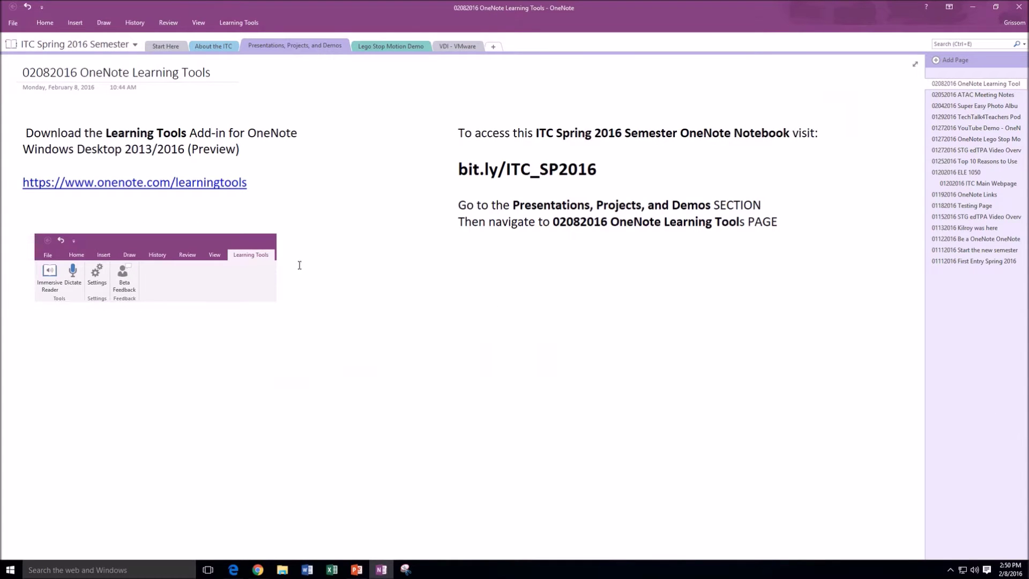
{"action": "left_click", "coordinate": [161, 188]}
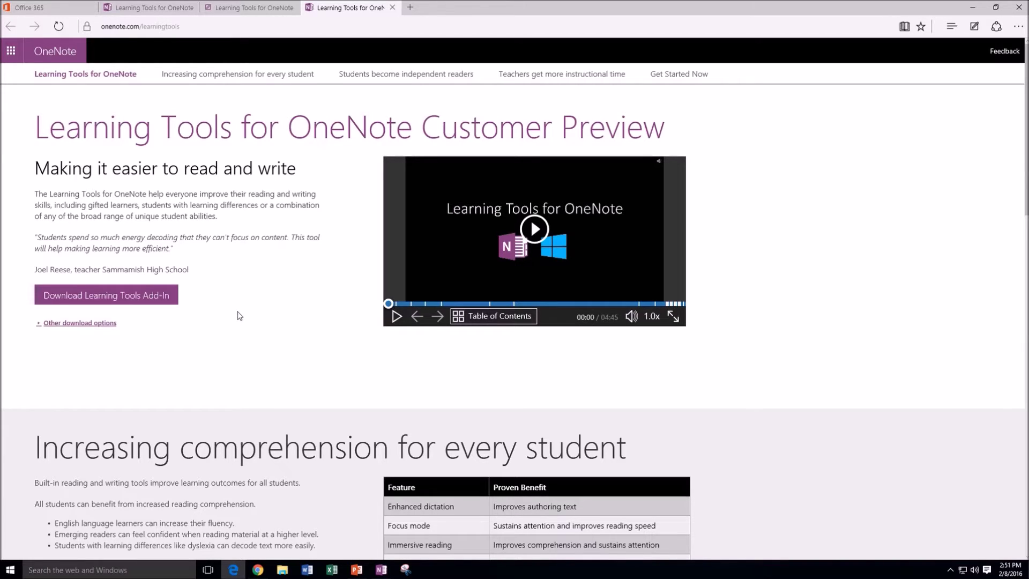
In a web note, circle the intro video and draw an arrow to the Download Learning Tools Add-In button, then return to OneNote
{"action": "left_click", "coordinate": [974, 26]}
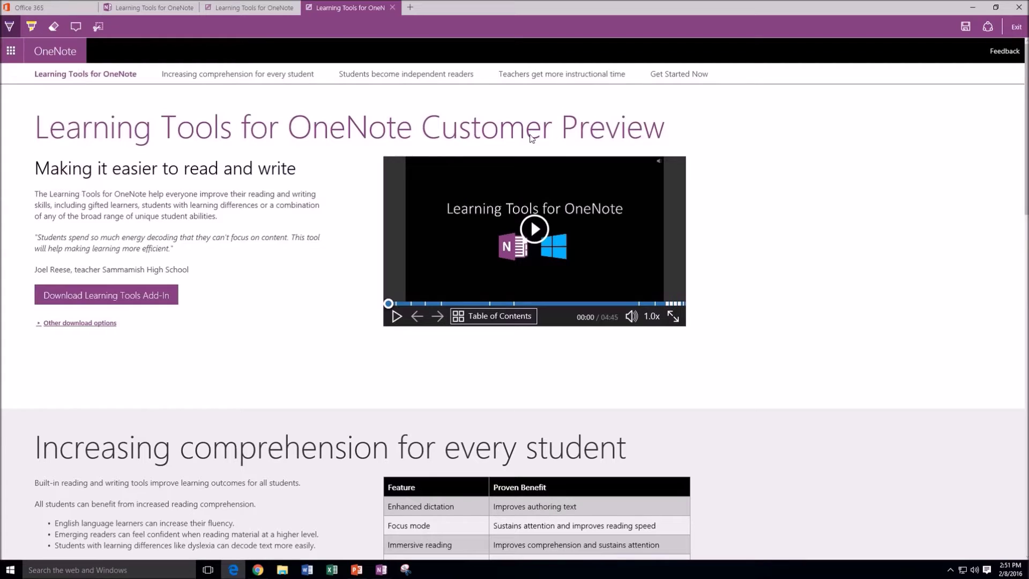
{"action": "mouse_move", "coordinate": [405, 140]}
{"action": "left_mouse_down"}
{"action": "mouse_move", "coordinate": [390, 142]}
{"action": "mouse_move", "coordinate": [345, 335]}
{"action": "mouse_move", "coordinate": [570, 383]}
{"action": "mouse_move", "coordinate": [757, 244]}
{"action": "mouse_move", "coordinate": [634, 123]}
{"action": "mouse_move", "coordinate": [469, 124]}
{"action": "mouse_move", "coordinate": [398, 142]}
{"action": "left_mouse_up"}
{"action": "mouse_move", "coordinate": [193, 295]}
{"action": "left_mouse_down"}
{"action": "mouse_move", "coordinate": [264, 294]}
{"action": "mouse_move", "coordinate": [198, 290]}
{"action": "mouse_move", "coordinate": [212, 308]}
{"action": "left_mouse_up"}
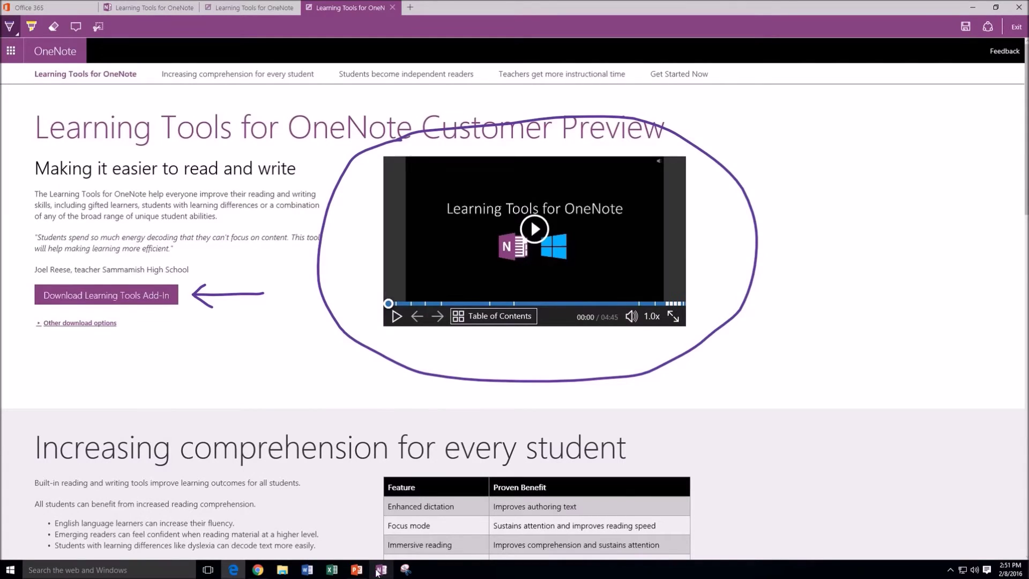
{"action": "left_click", "coordinate": [379, 572]}
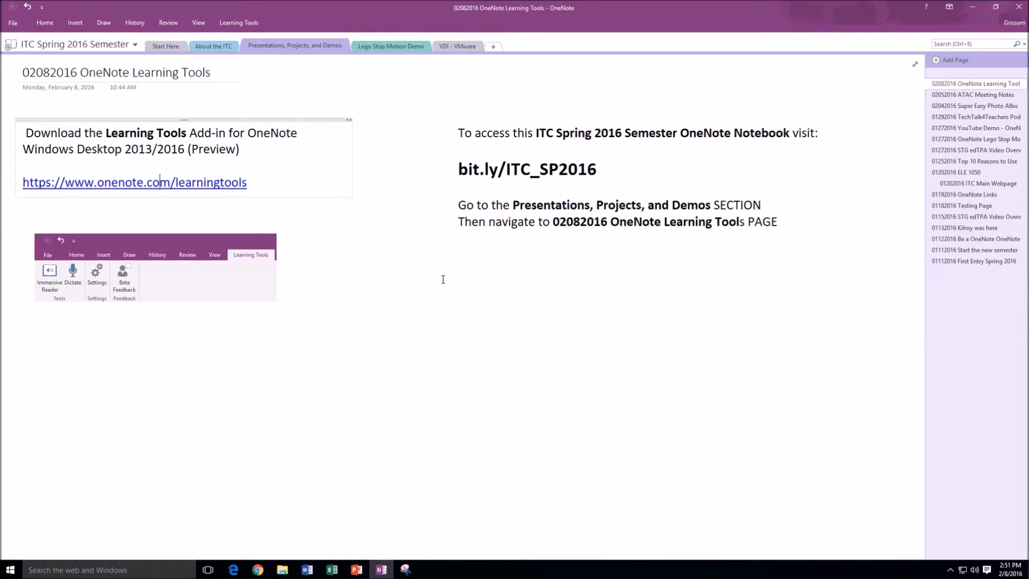
With the red pen, draw arrows up at Immersive Reader and Dictate in the ribbon screenshot, then return to Edge
{"action": "left_click", "coordinate": [103, 22]}
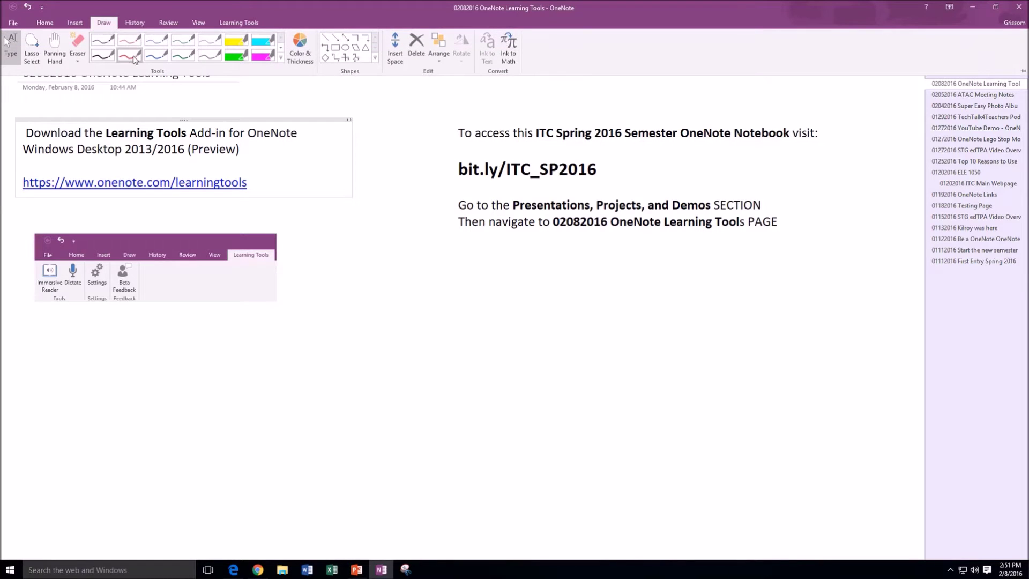
{"action": "left_click", "coordinate": [134, 57]}
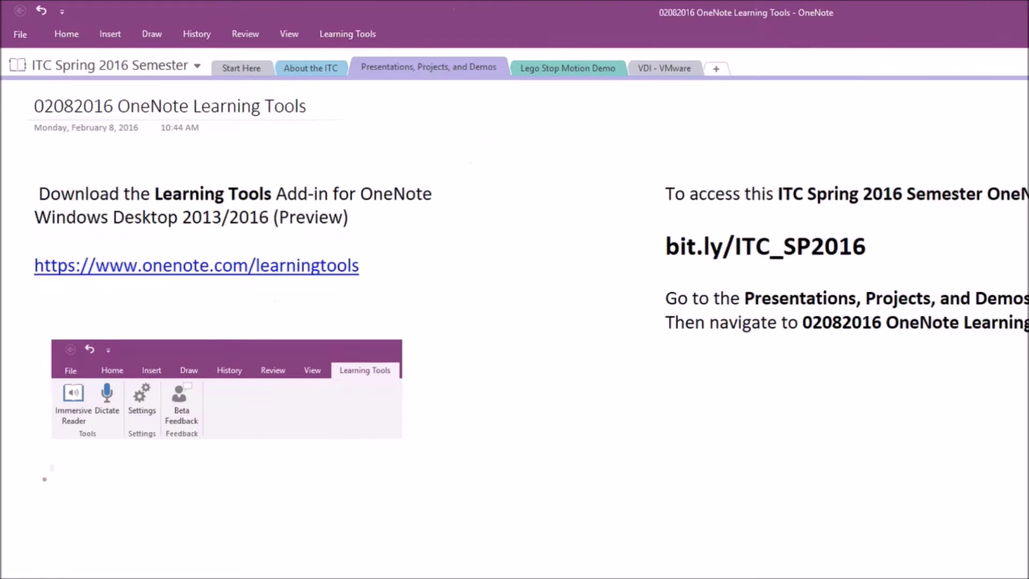
{"action": "mouse_move", "coordinate": [72, 458]}
{"action": "left_mouse_down"}
{"action": "mouse_move", "coordinate": [73, 492]}
{"action": "mouse_move", "coordinate": [72, 457]}
{"action": "mouse_move", "coordinate": [113, 489]}
{"action": "mouse_move", "coordinate": [113, 449]}
{"action": "mouse_move", "coordinate": [126, 460]}
{"action": "left_mouse_up"}
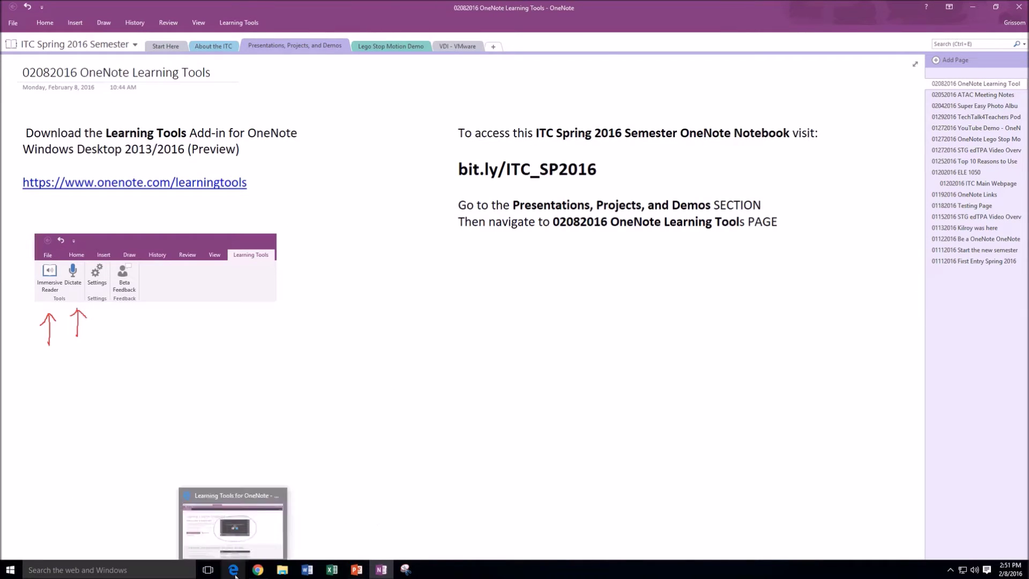
{"action": "left_click", "coordinate": [236, 525]}
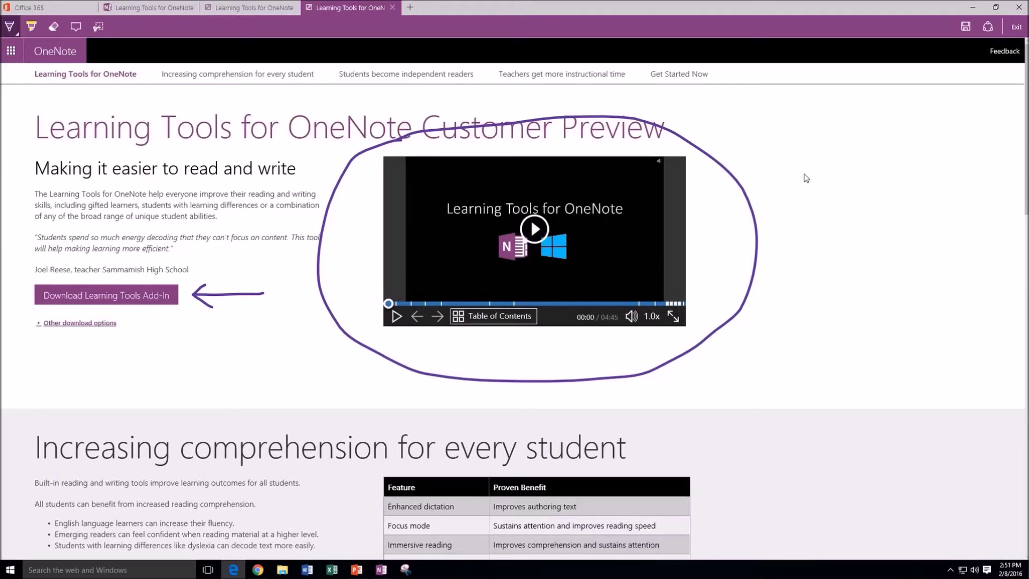
Exit the web note, discarding its ink, select the intro text through the quote attribution, and return to OneNote
{"action": "mouse_move", "coordinate": [1017, 7]}
{"action": "left_click", "coordinate": [1017, 27]}
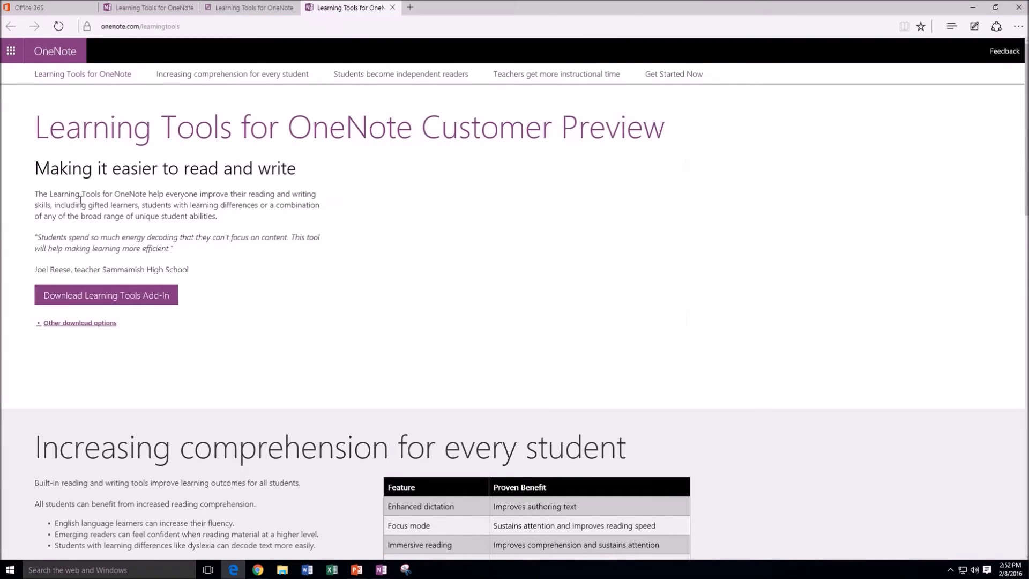
{"action": "left_click_drag", "start_coordinate": [35, 170], "coordinate": [197, 261]}
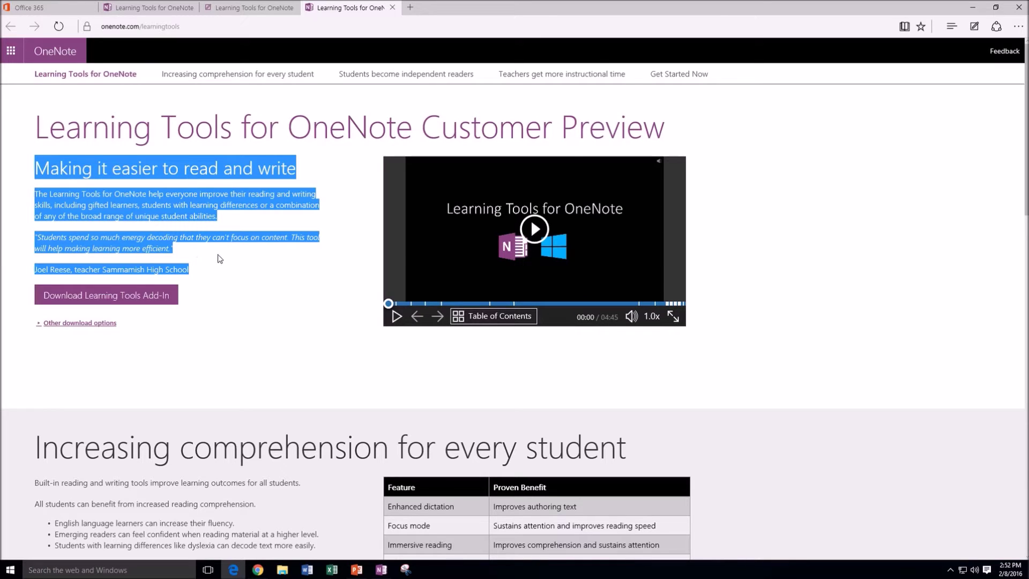
{"action": "left_click", "coordinate": [381, 569]}
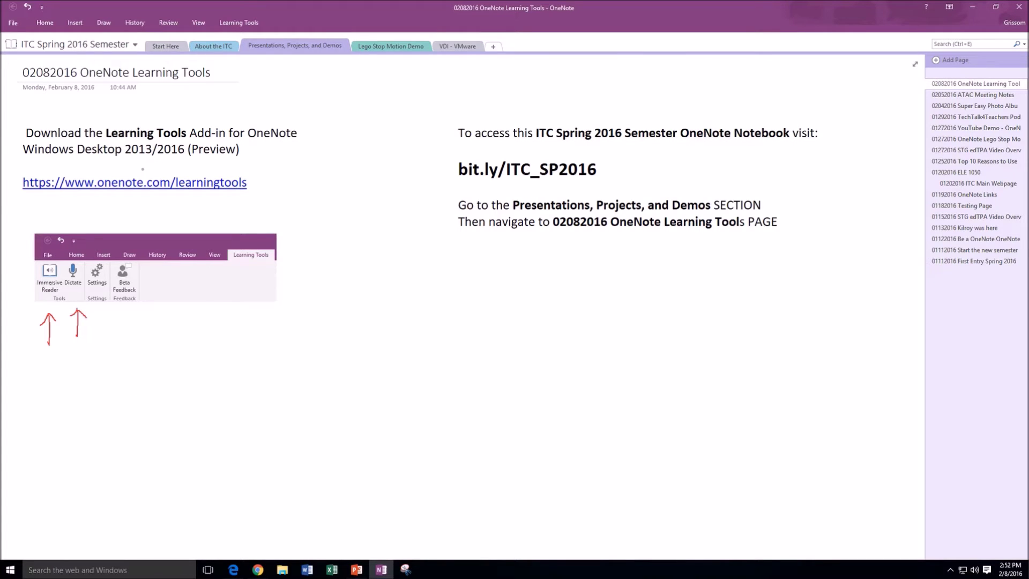
Paste the copied web text and delete its stray '<!--[if gte IE 9]' code line
{"action": "left_click", "coordinate": [103, 22]}
{"action": "left_click", "coordinate": [62, 318]}
{"action": "key", "text": "ctrl+v"}
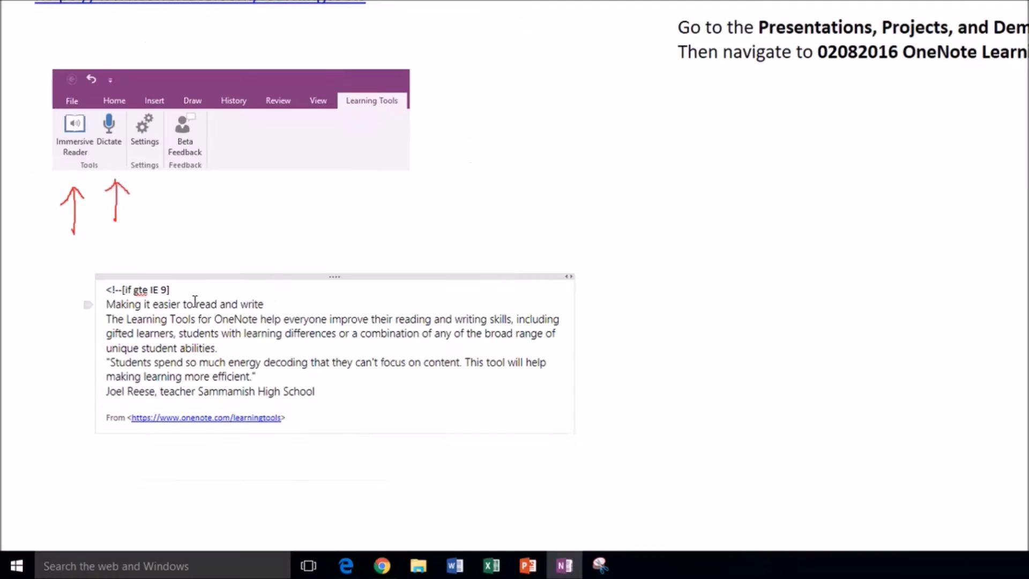
{"action": "left_click_drag", "start_coordinate": [114, 382], "coordinate": [71, 383]}
{"action": "key", "text": "Delete"}
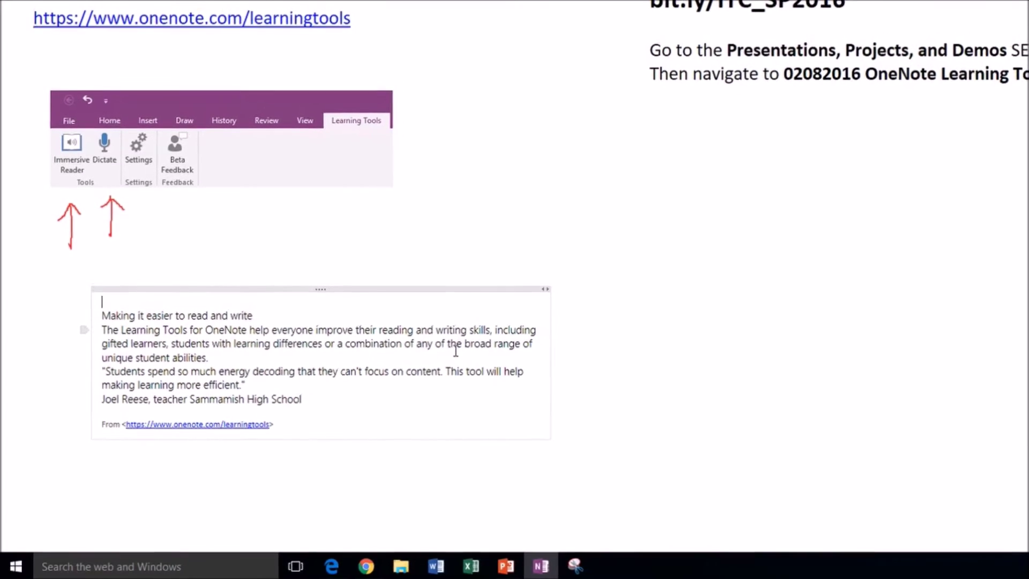
Set the pasted text to 20 pt and widen its note container
{"action": "left_click_drag", "start_coordinate": [379, 434], "coordinate": [99, 308]}
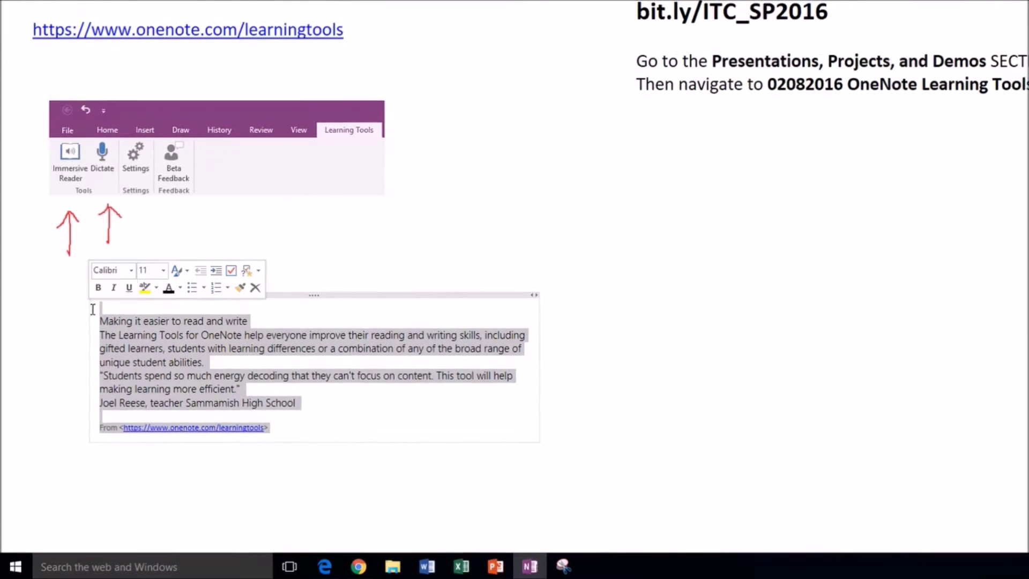
{"action": "left_click", "coordinate": [160, 277]}
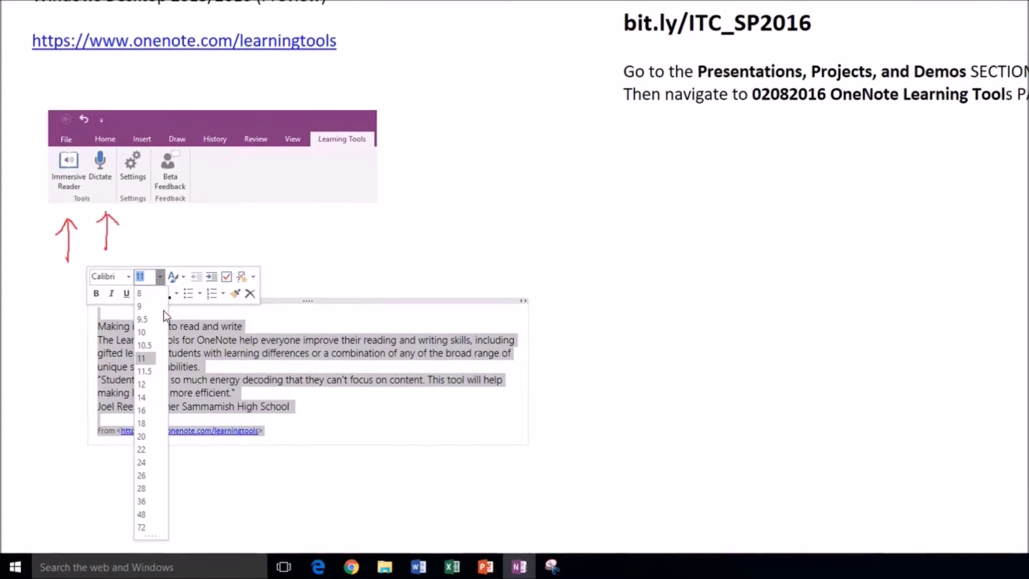
{"action": "left_click", "coordinate": [143, 432]}
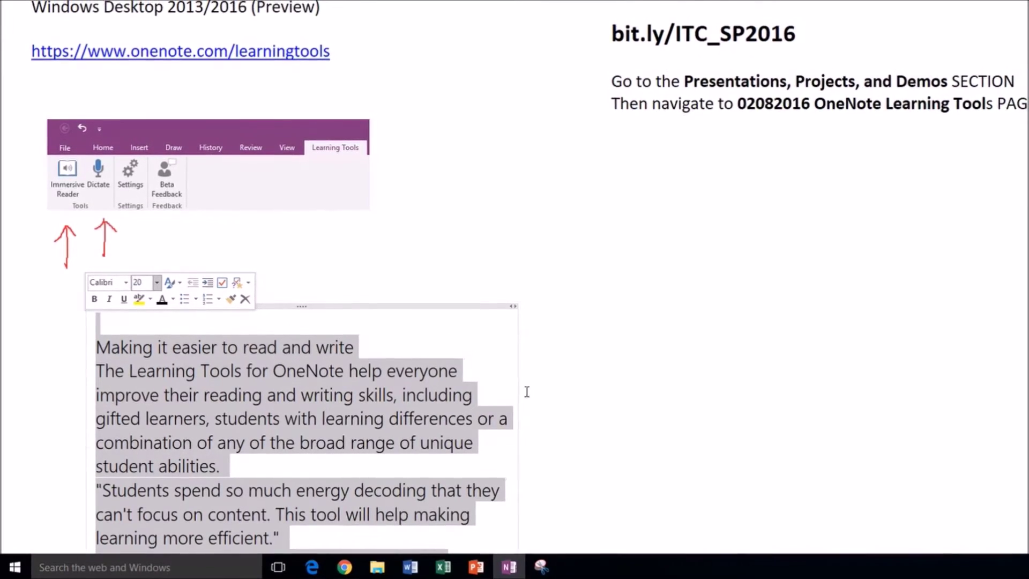
{"action": "left_click_drag", "start_coordinate": [520, 396], "coordinate": [781, 371]}
Move the pasted note up to sit just below the red arrows
{"action": "left_click", "coordinate": [631, 310]}
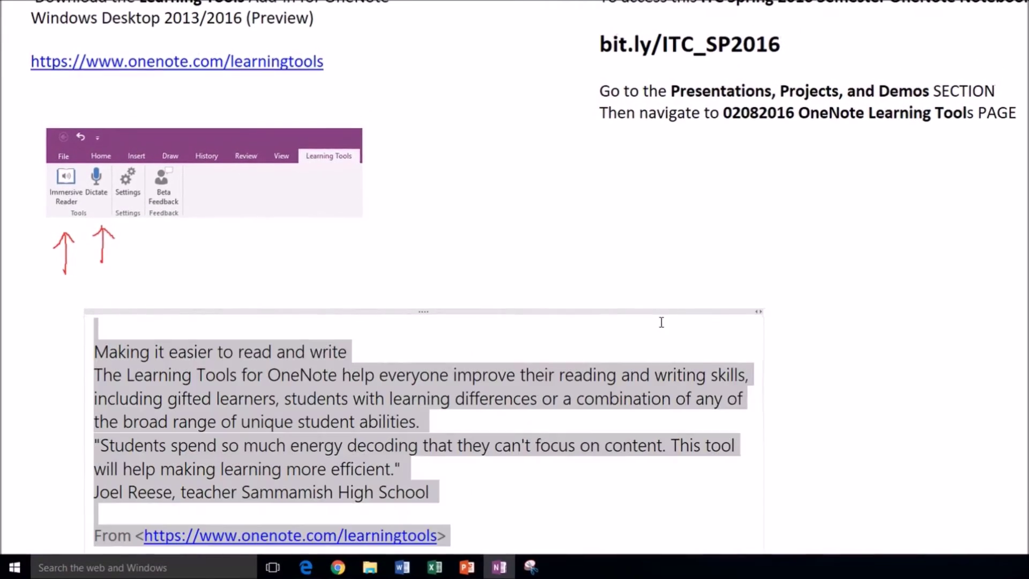
{"action": "left_click_drag", "start_coordinate": [631, 310], "coordinate": [711, 254]}
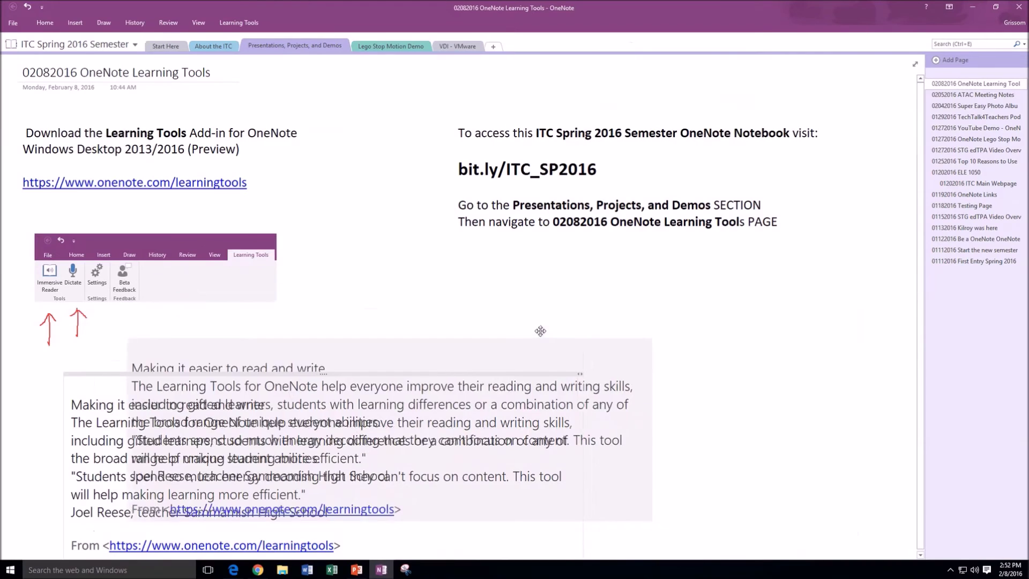
{"action": "left_click_drag", "start_coordinate": [540, 331], "coordinate": [549, 318]}
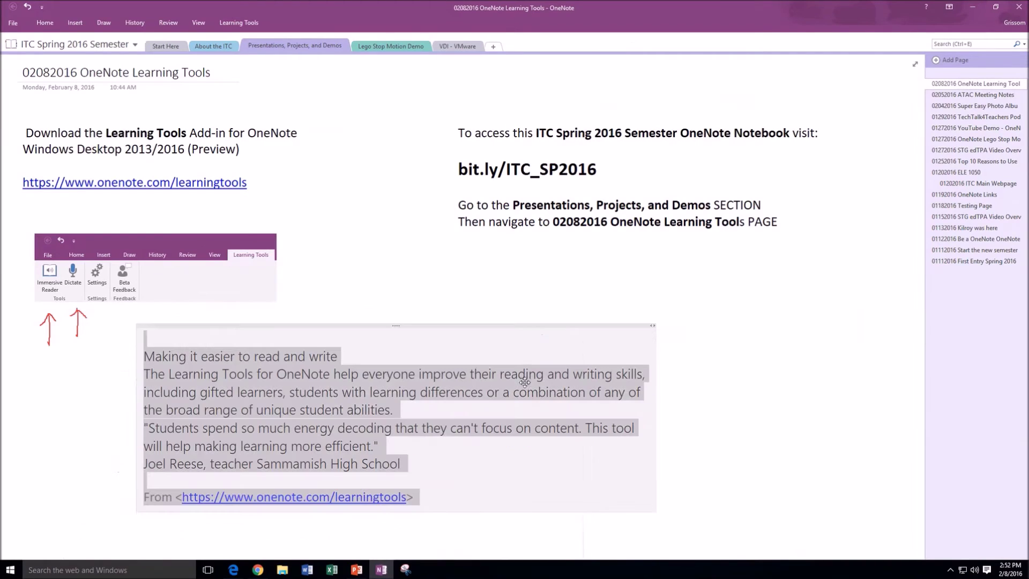
{"action": "left_click", "coordinate": [485, 442]}
{"action": "left_click", "coordinate": [241, 394]}
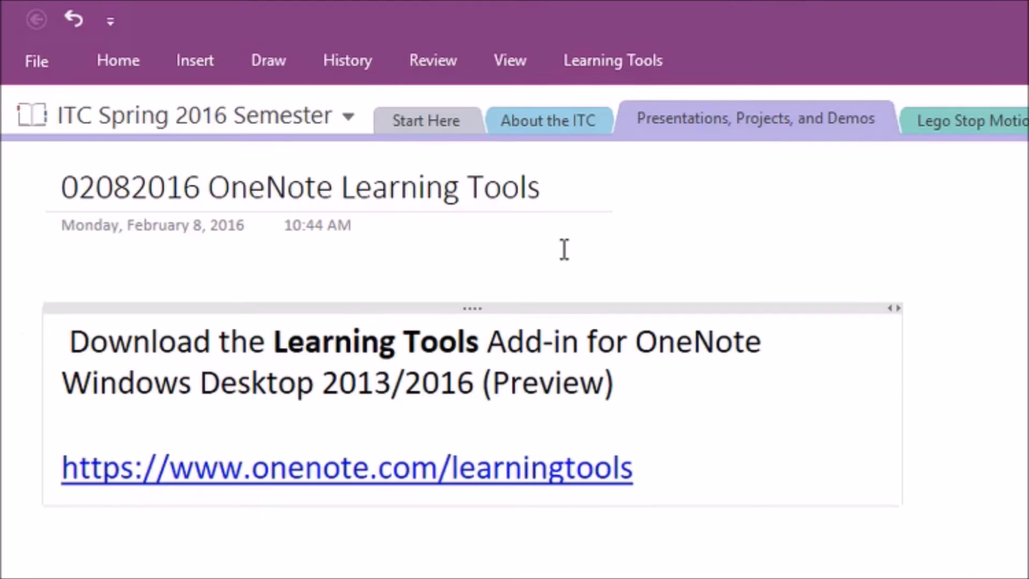
Show the Learning Tools ribbon with Immersive Reader, Dictate, Settings and Beta Feedback
{"action": "left_click", "coordinate": [622, 60]}
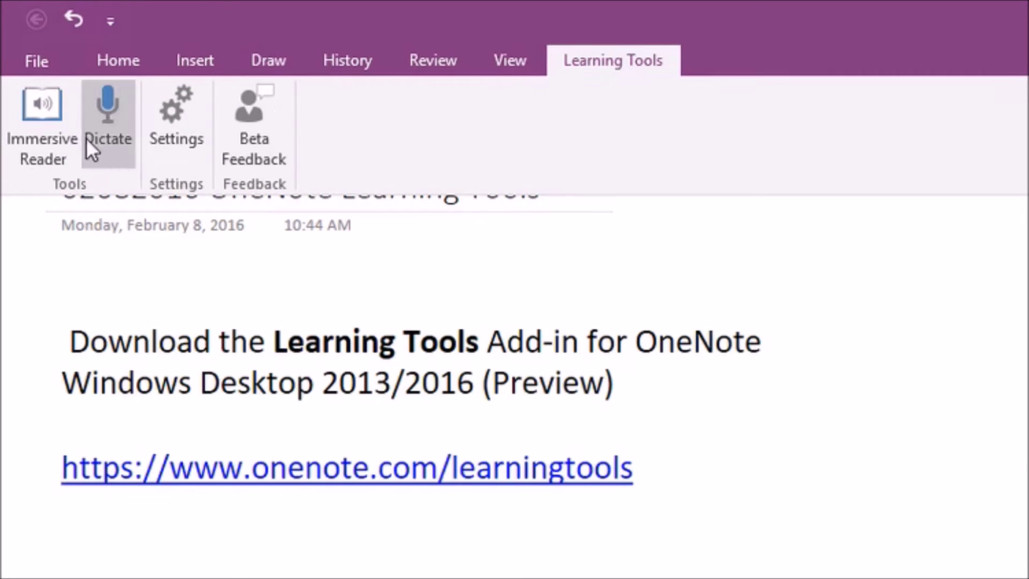
In Immersive Reader, read the text aloud from 'Making it easier to read and write', then pause
{"action": "left_click", "coordinate": [41, 123]}
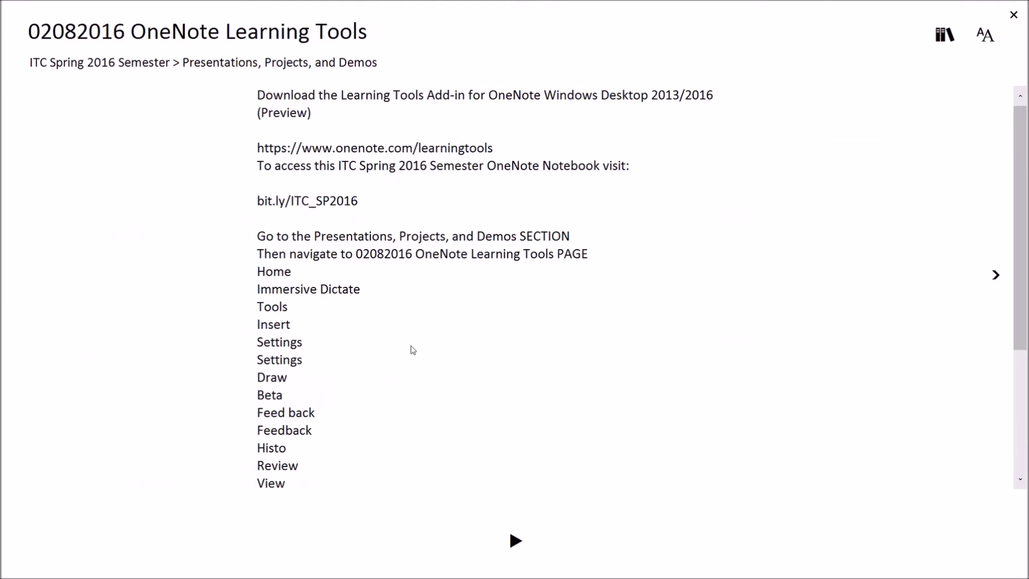
{"action": "scroll", "coordinate": [379, 227], "scroll_direction": "down", "scroll_amount": 2}
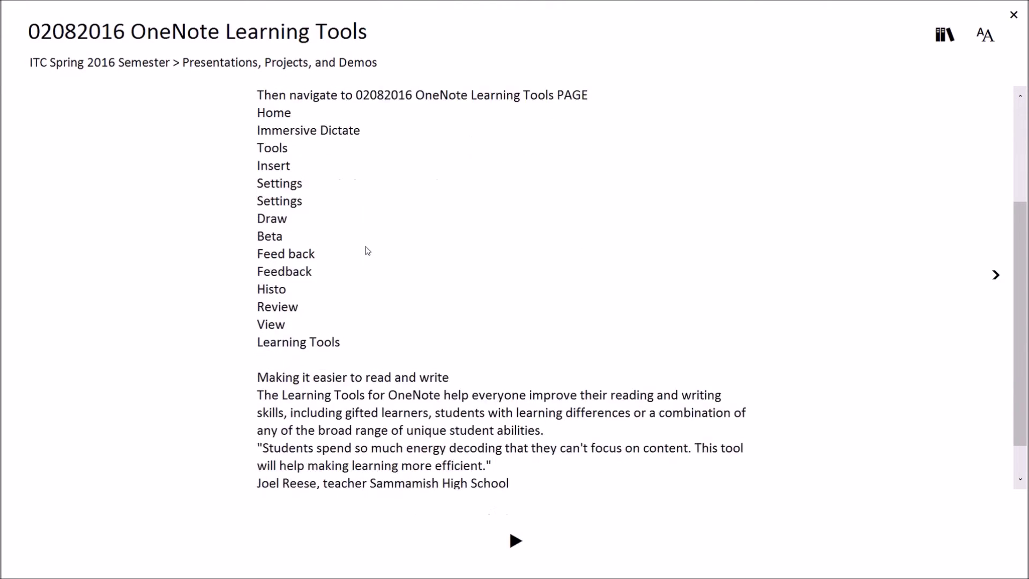
{"action": "scroll", "coordinate": [363, 242], "scroll_direction": "up", "scroll_amount": 2}
{"action": "scroll", "coordinate": [367, 265], "scroll_direction": "down", "scroll_amount": 6}
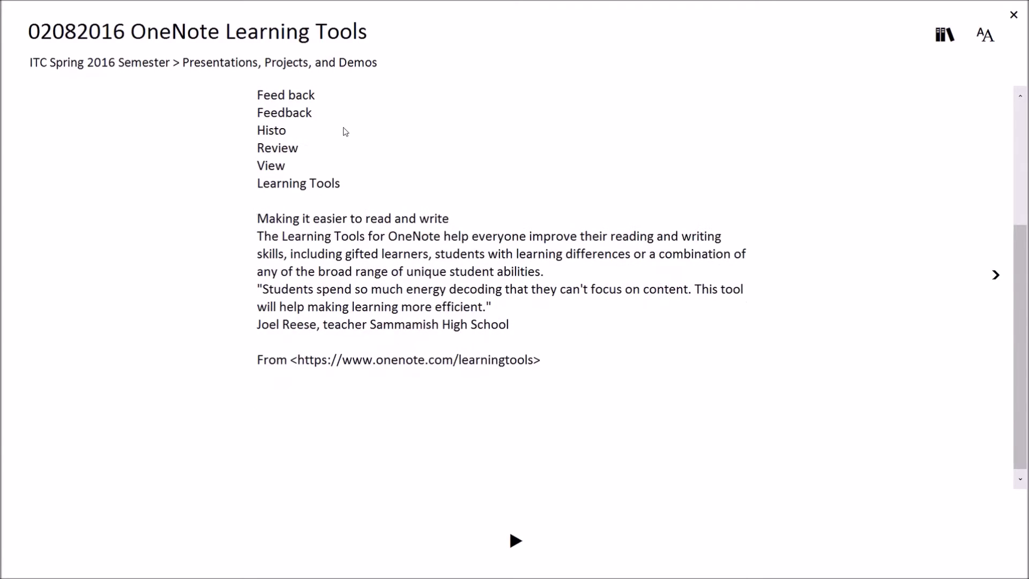
{"action": "scroll", "coordinate": [367, 265], "scroll_direction": "up", "scroll_amount": 6}
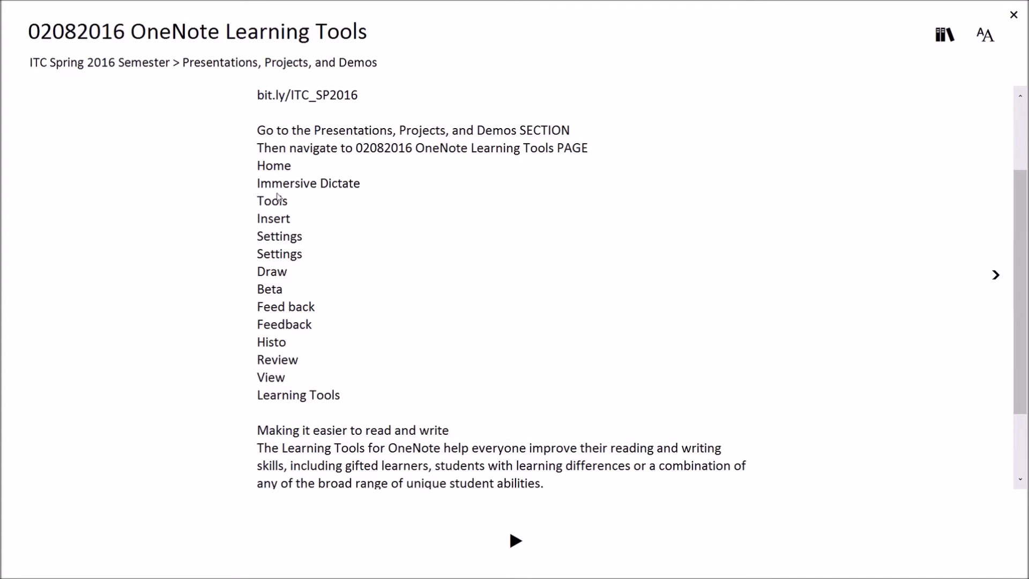
{"action": "scroll", "coordinate": [274, 228], "scroll_direction": "down", "scroll_amount": 2}
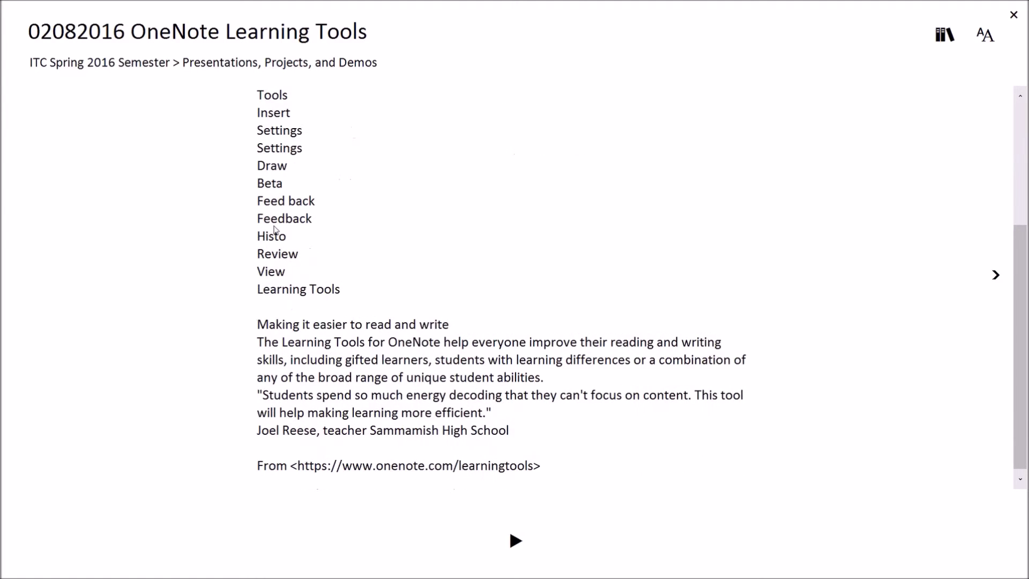
{"action": "scroll", "coordinate": [286, 322], "scroll_direction": "down", "scroll_amount": 2}
{"action": "left_click", "coordinate": [270, 220]}
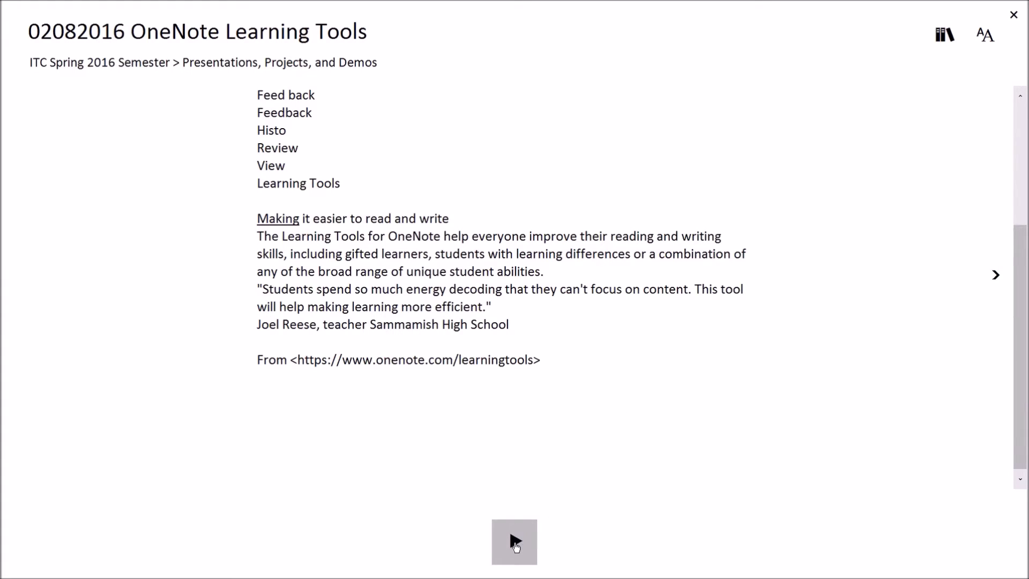
{"action": "left_click", "coordinate": [515, 545]}
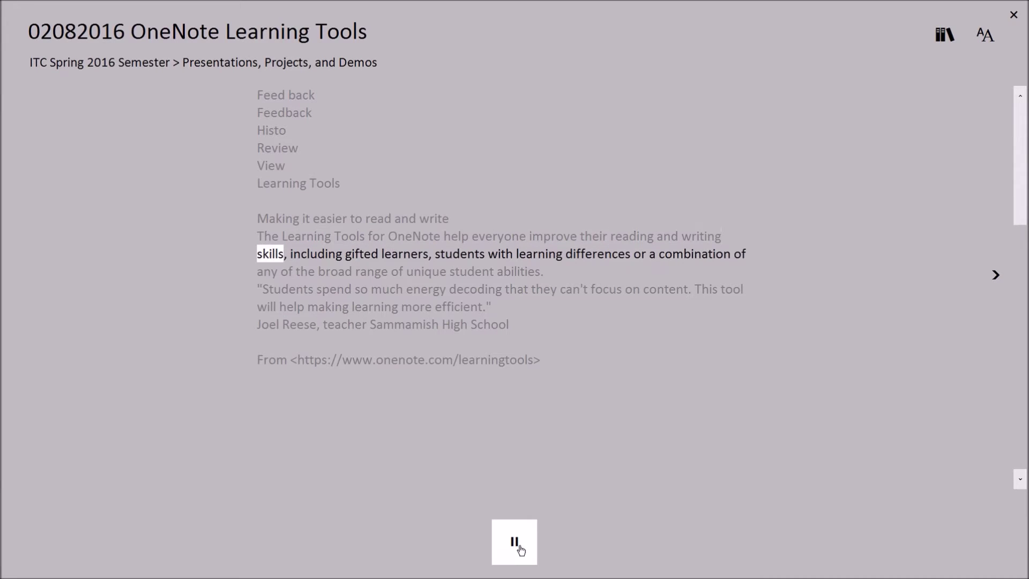
{"action": "left_click", "coordinate": [520, 549]}
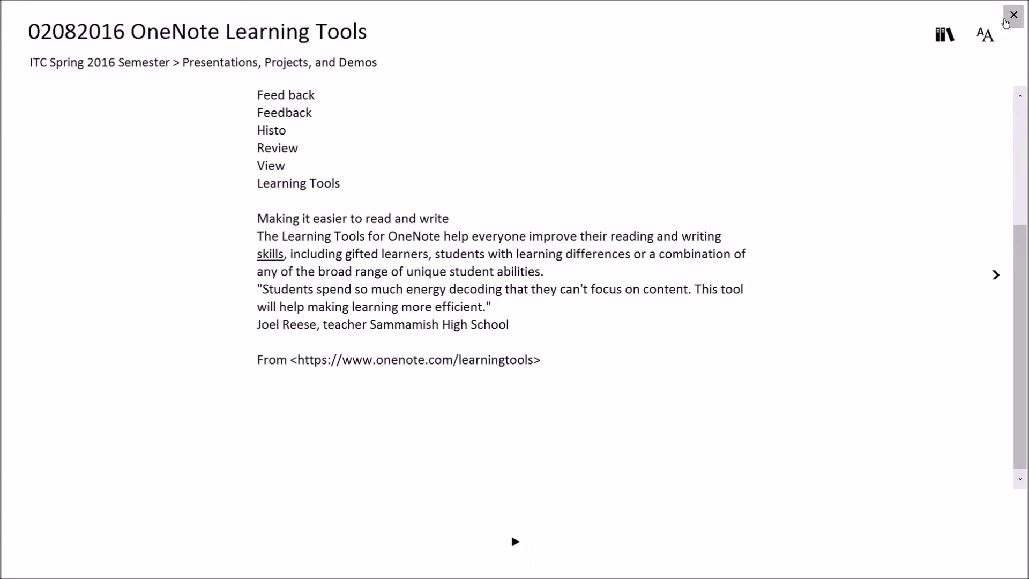
Raise the voice speed near maximum, then replay the passage from 'Making' and pause
{"action": "left_click", "coordinate": [981, 44]}
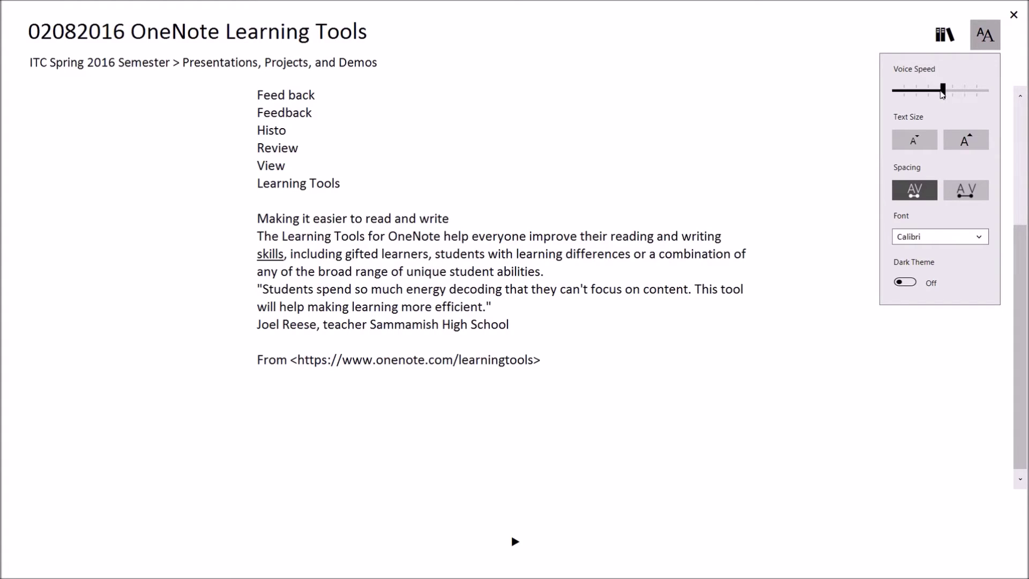
{"action": "left_click_drag", "start_coordinate": [945, 92], "coordinate": [964, 96]}
{"action": "left_click", "coordinate": [274, 223]}
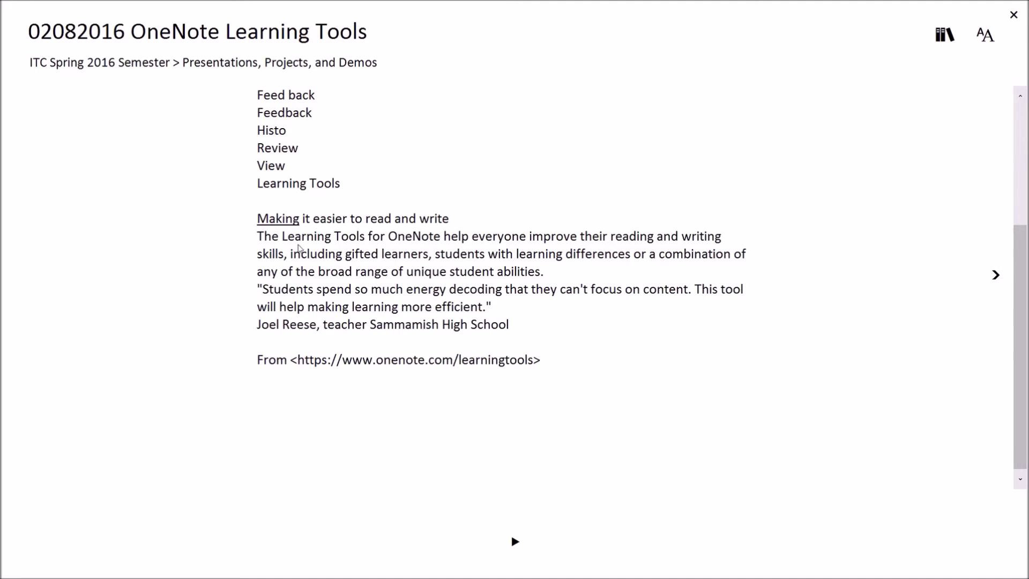
{"action": "left_click", "coordinate": [509, 552]}
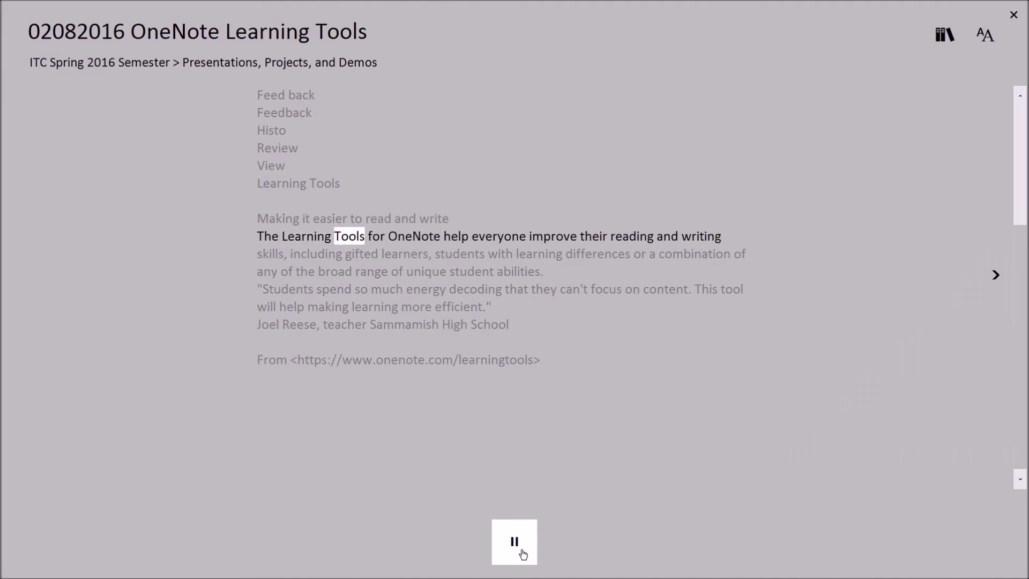
{"action": "left_click", "coordinate": [515, 542]}
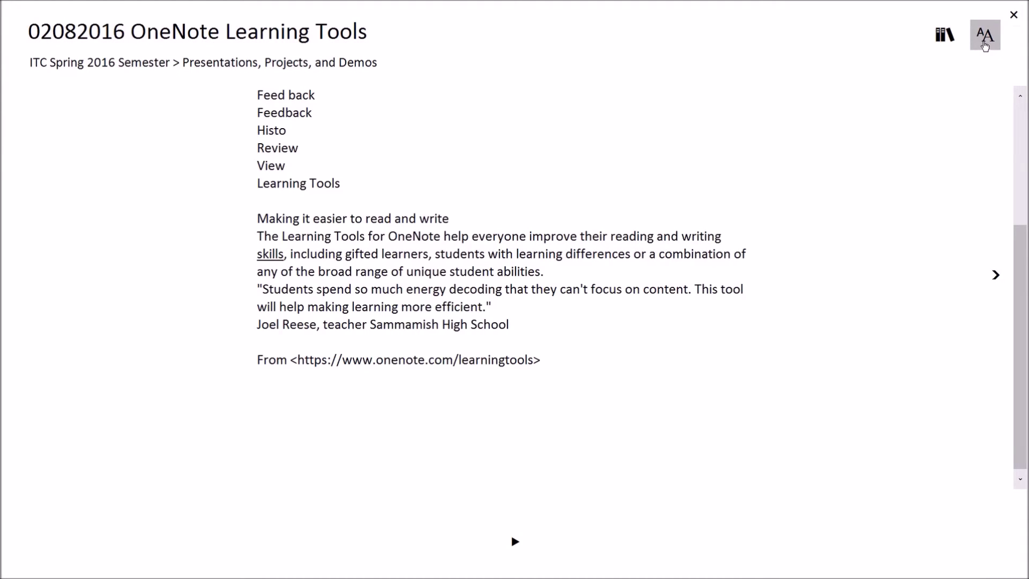
Slow the reading voice back down and try the text size five steps larger, then back smaller
{"action": "left_click", "coordinate": [985, 46]}
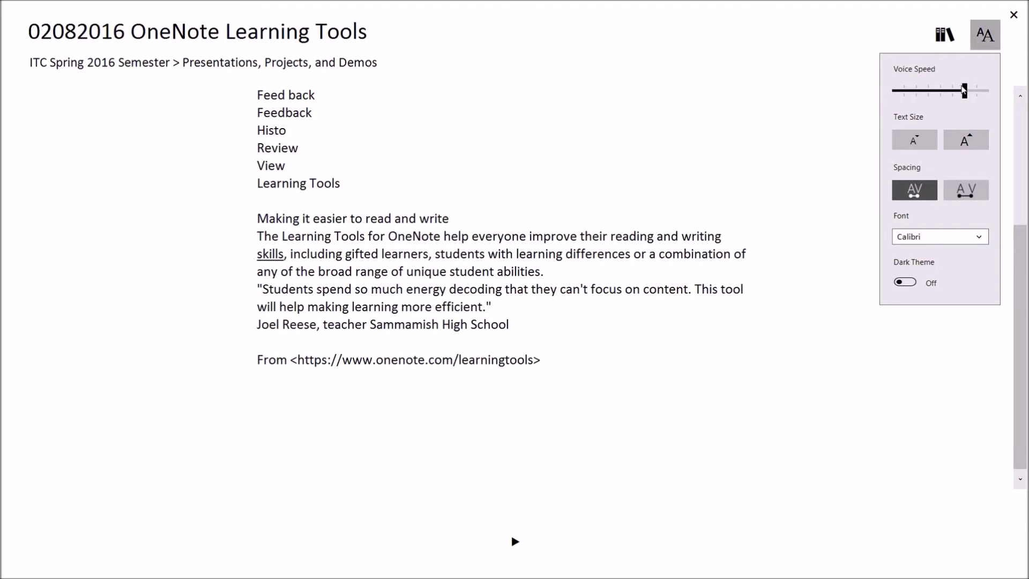
{"action": "left_click_drag", "start_coordinate": [963, 90], "coordinate": [944, 90]}
{"action": "left_click", "coordinate": [964, 141]}
{"action": "left_click", "coordinate": [963, 141]}
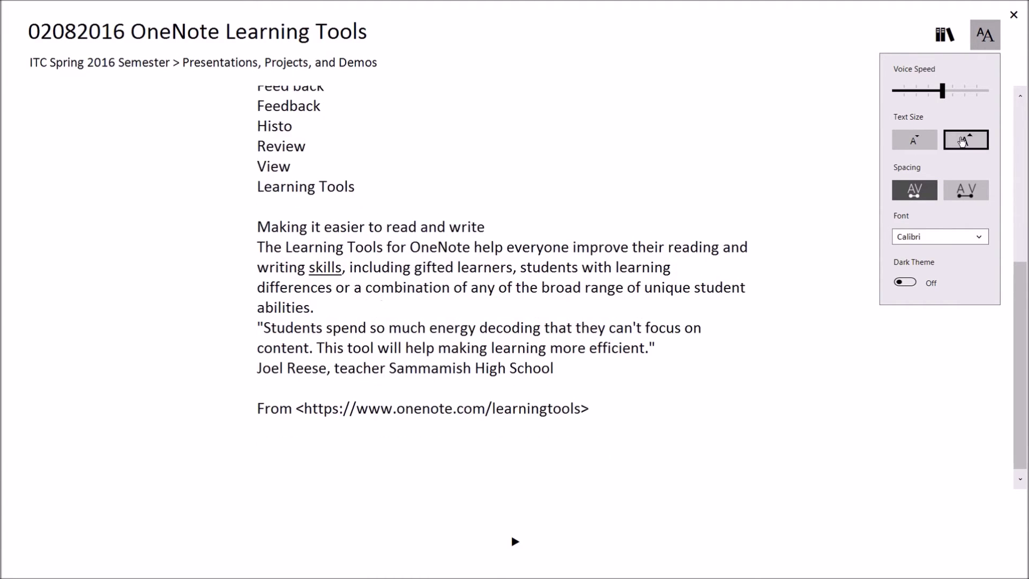
{"action": "left_click", "coordinate": [963, 141]}
{"action": "left_click", "coordinate": [963, 141]}
{"action": "left_click", "coordinate": [964, 141]}
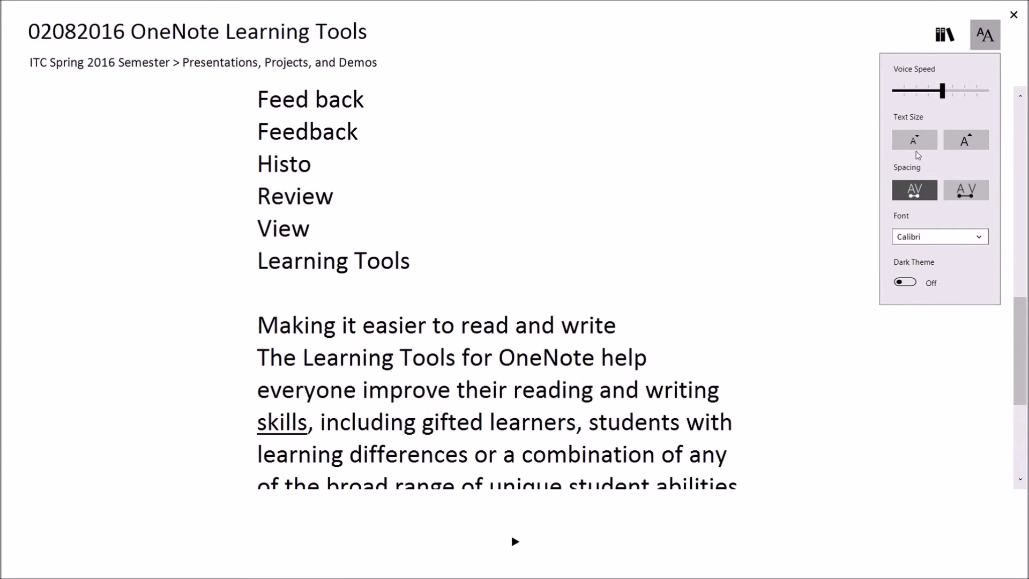
{"action": "left_click", "coordinate": [916, 150]}
{"action": "left_click", "coordinate": [916, 149]}
{"action": "left_click", "coordinate": [916, 149]}
{"action": "left_click", "coordinate": [917, 148]}
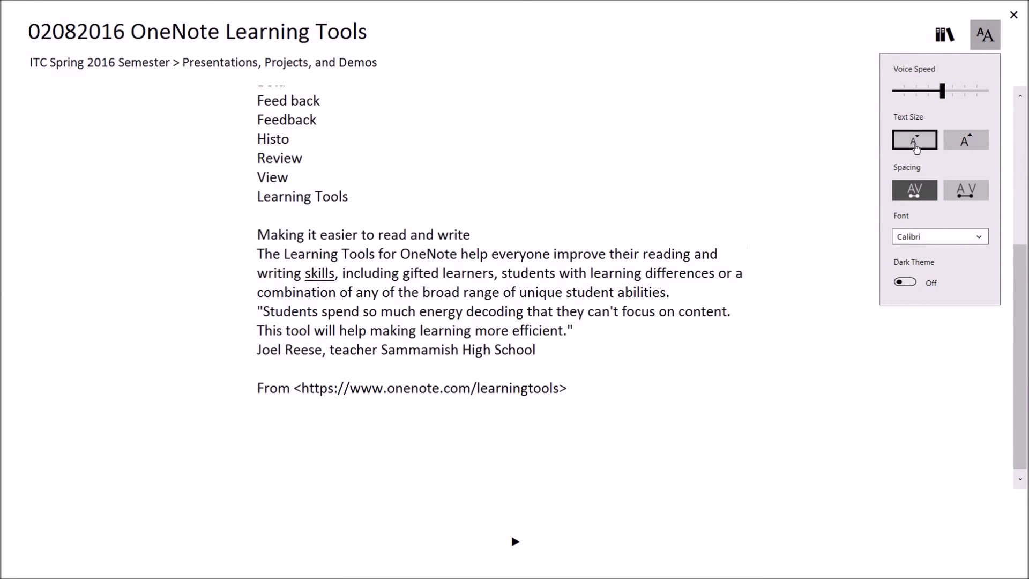
{"action": "left_click", "coordinate": [917, 148]}
Choose wide spacing, toggle the dark theme on and off, and close Immersive Reader
{"action": "left_click", "coordinate": [965, 193]}
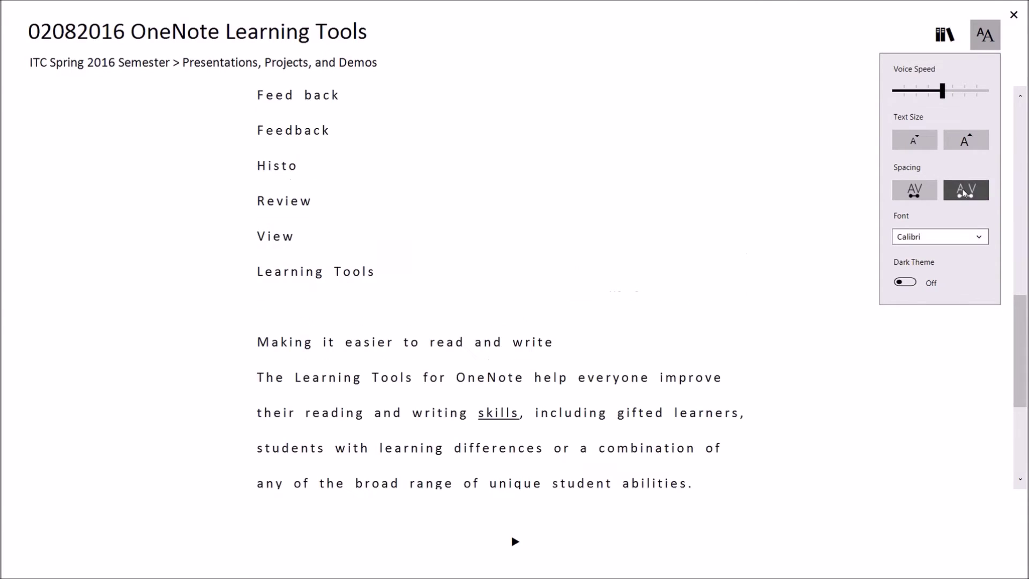
{"action": "scroll", "coordinate": [611, 231], "scroll_direction": "down", "scroll_amount": 5}
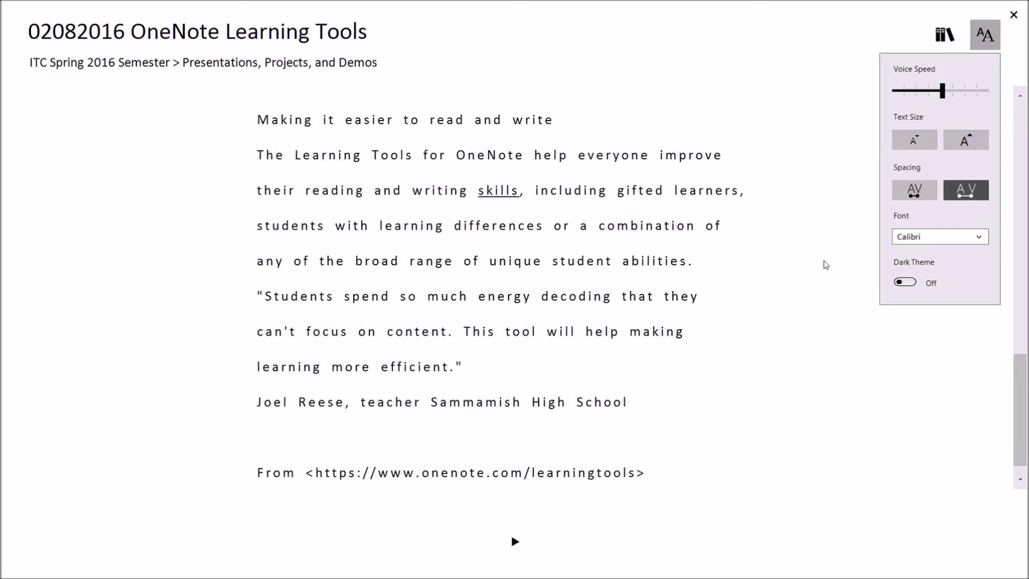
{"action": "left_click", "coordinate": [906, 283]}
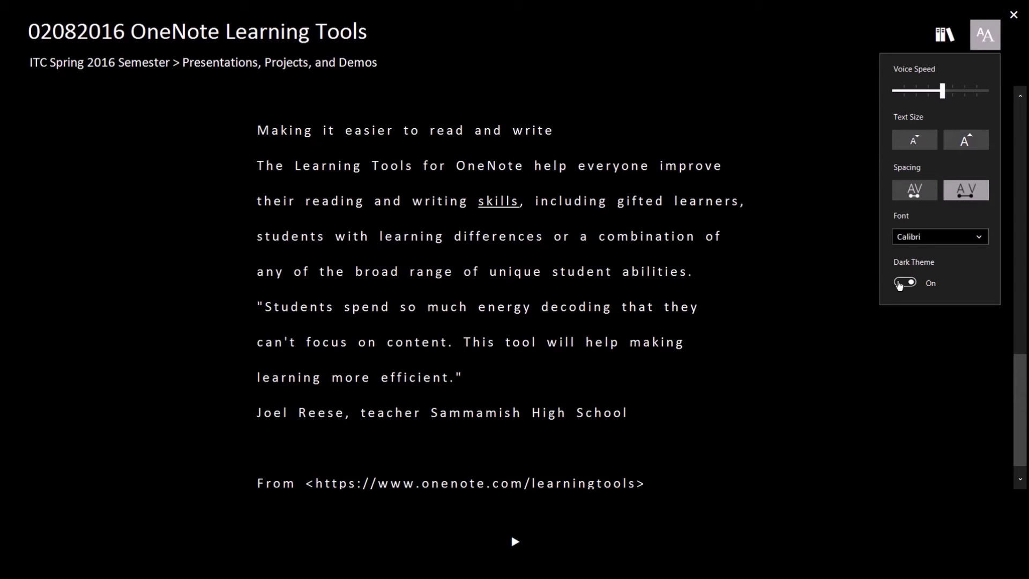
{"action": "left_click", "coordinate": [900, 285]}
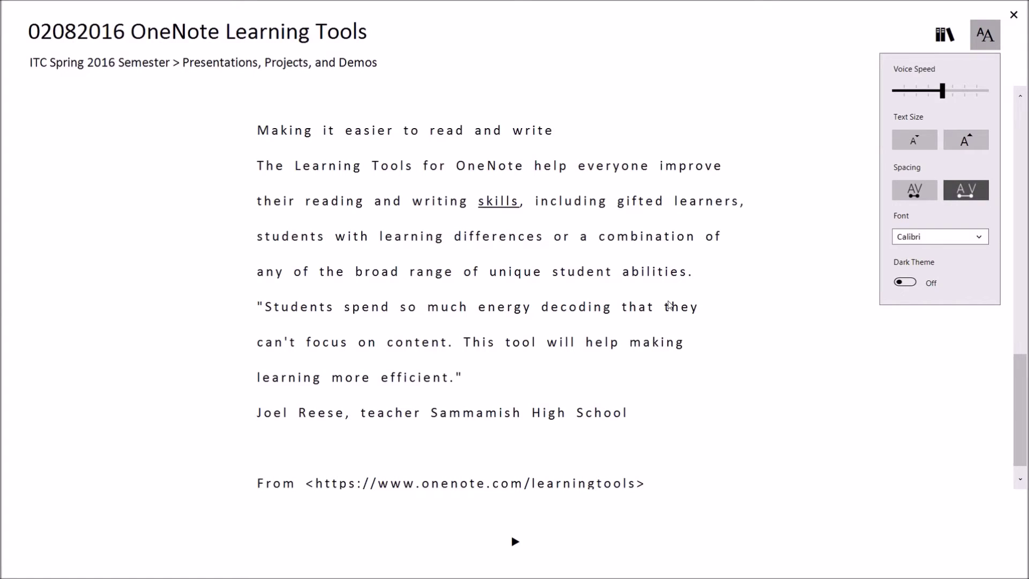
{"action": "left_click", "coordinate": [1013, 15]}
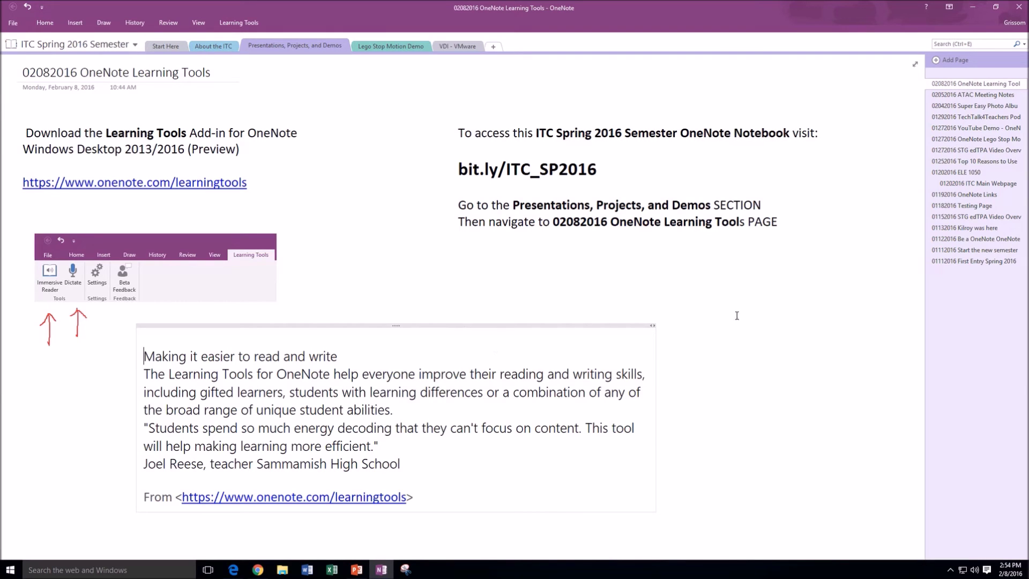
Below the pasted passage, start a new note and type 'Dic' toward a 'Dictate' heading
{"action": "scroll", "coordinate": [756, 348], "scroll_direction": "down", "scroll_amount": 3}
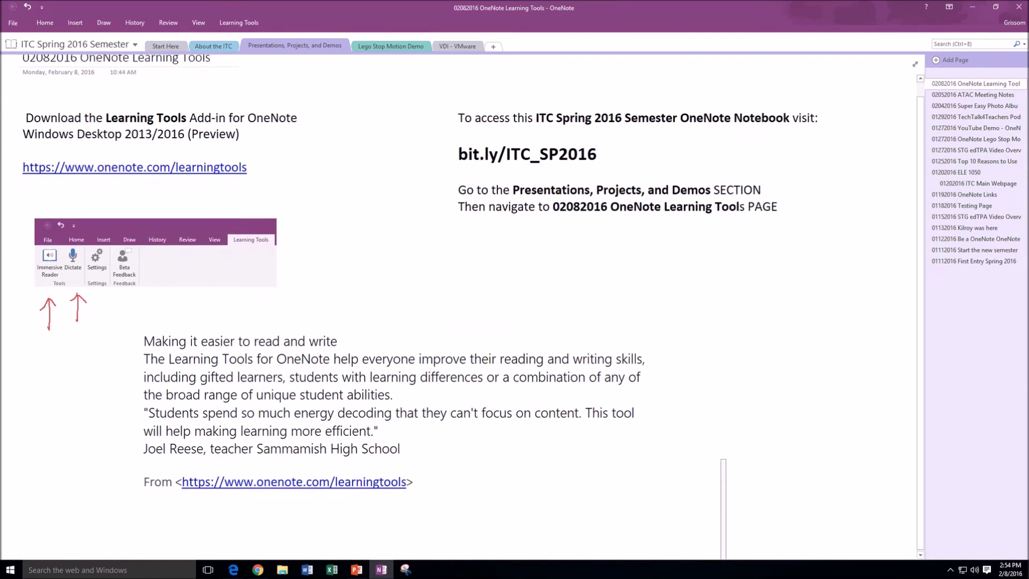
{"action": "scroll", "coordinate": [394, 300], "scroll_direction": "down", "scroll_amount": 3}
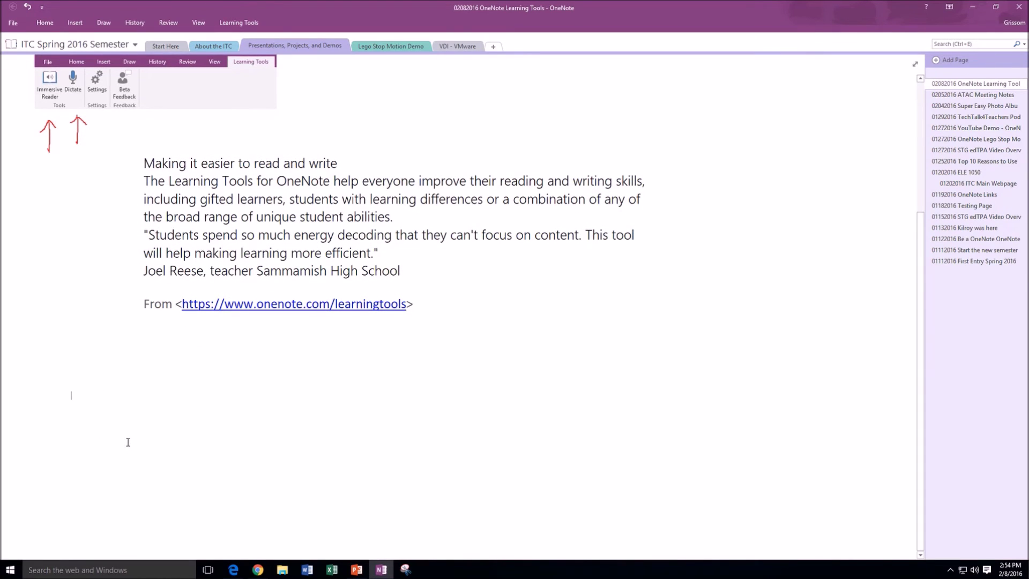
{"action": "left_click", "coordinate": [70, 395]}
{"action": "type", "text": "Dic"}
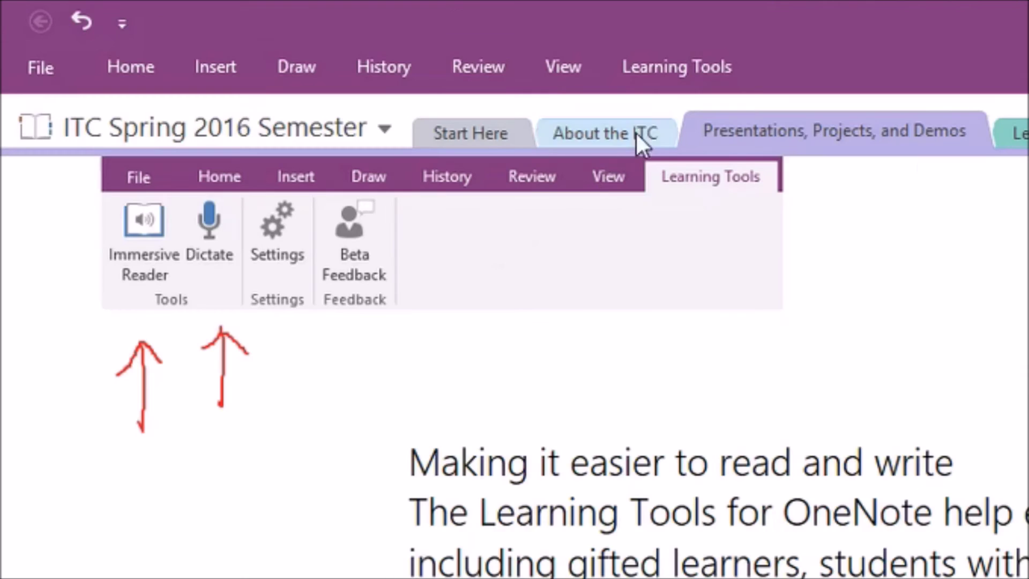
Dictate a sentence about turning your voice into text into the new Dictate note
{"action": "left_click", "coordinate": [696, 68]}
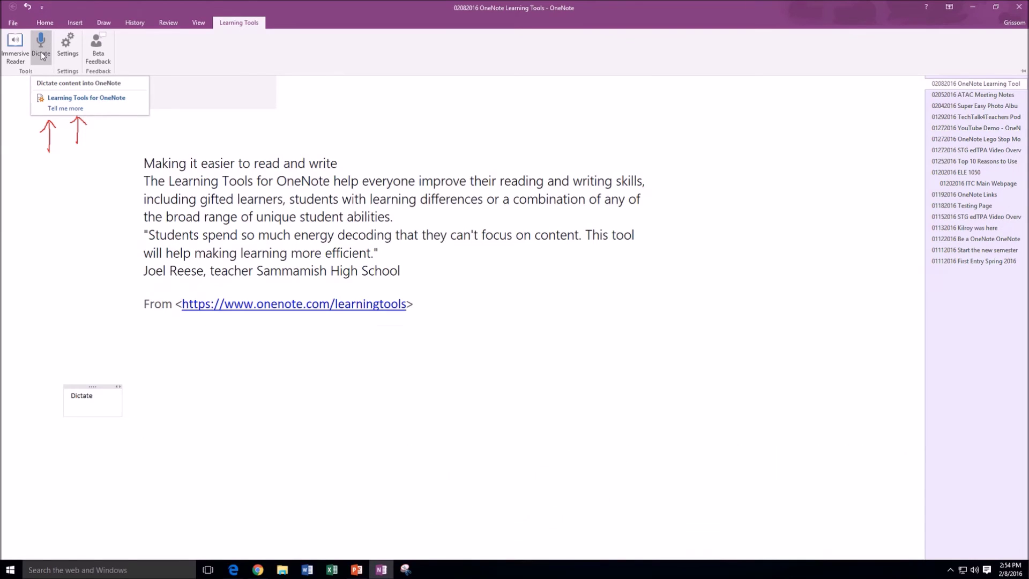
{"action": "left_click", "coordinate": [41, 54]}
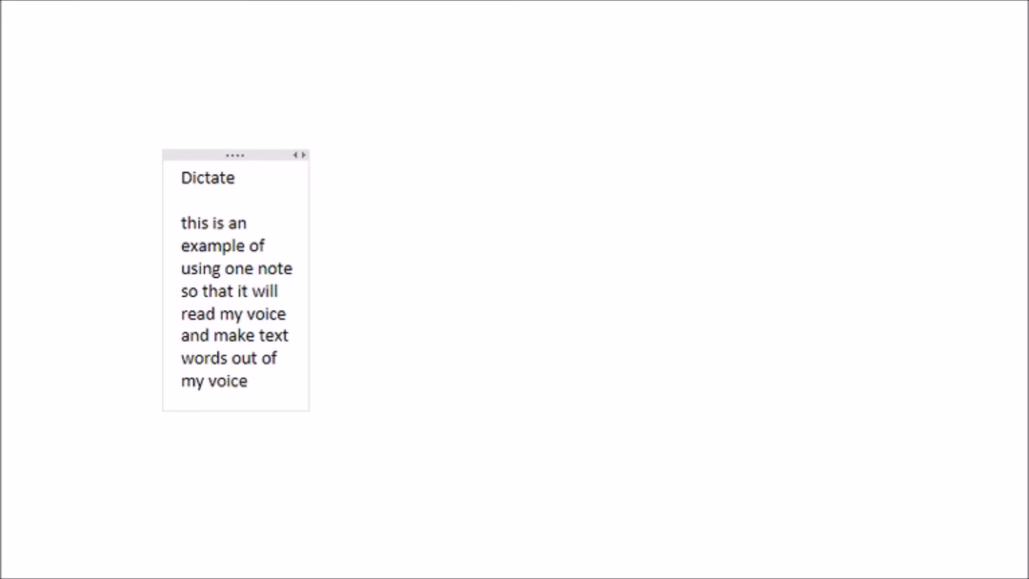
{"action": "left_click", "coordinate": [225, 23]}
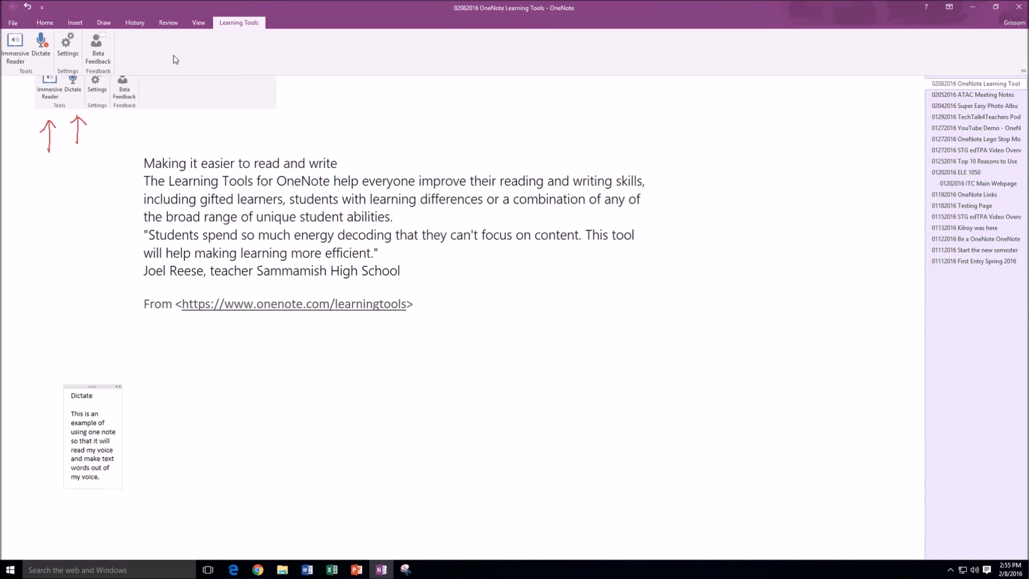
{"action": "left_click", "coordinate": [42, 48]}
{"action": "left_click", "coordinate": [279, 384]}
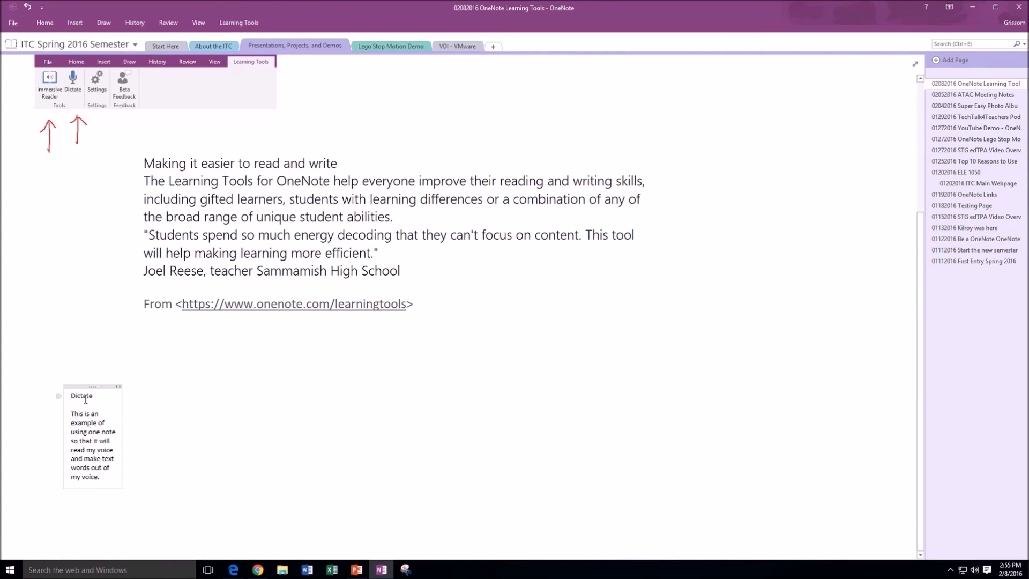
Drag the Dictate note container wider so the dictated sentence fits
{"action": "left_click_drag", "start_coordinate": [123, 414], "coordinate": [328, 401]}
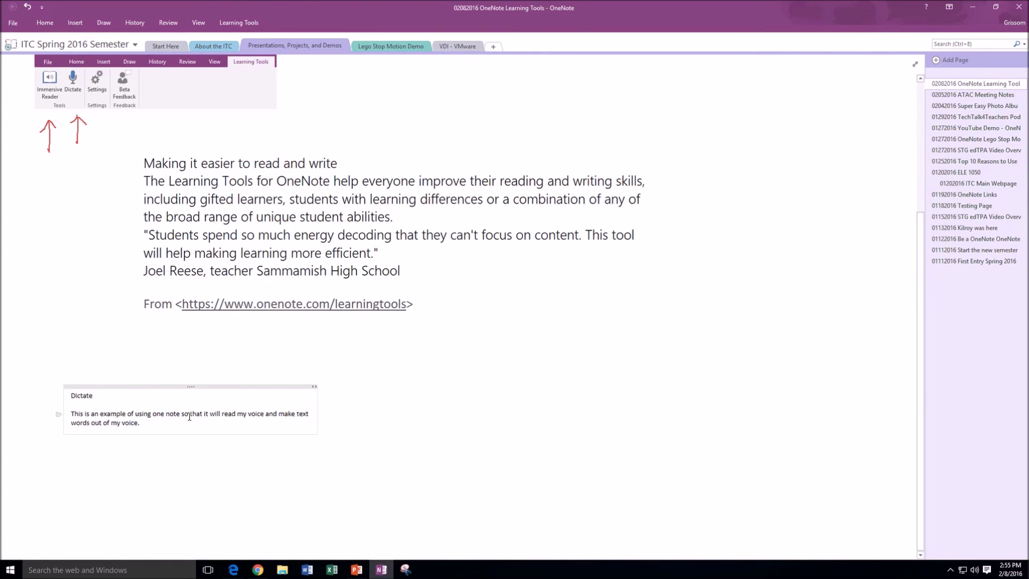
{"action": "left_click_drag", "start_coordinate": [165, 426], "coordinate": [71, 395]}
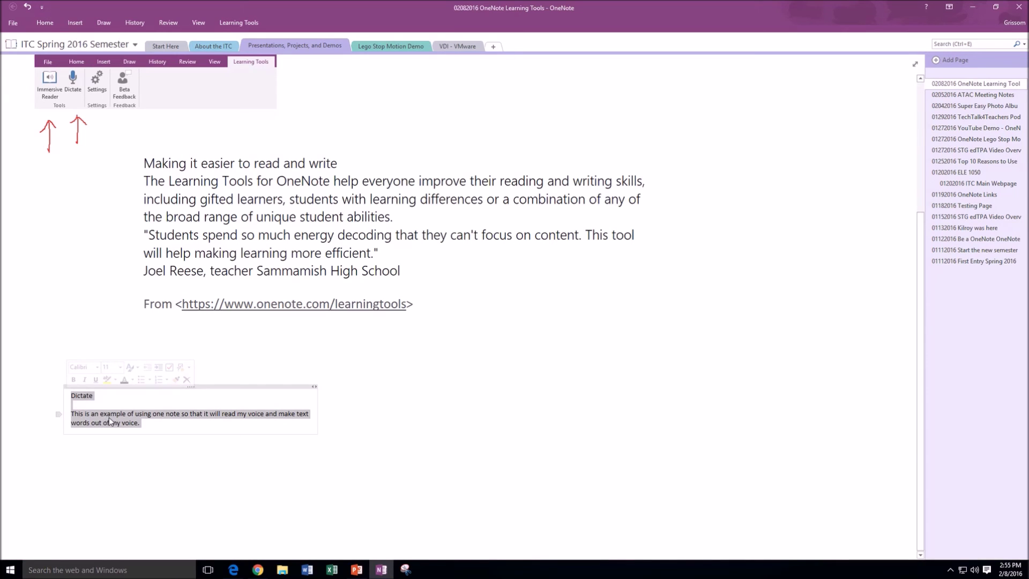
{"action": "left_click", "coordinate": [81, 416]}
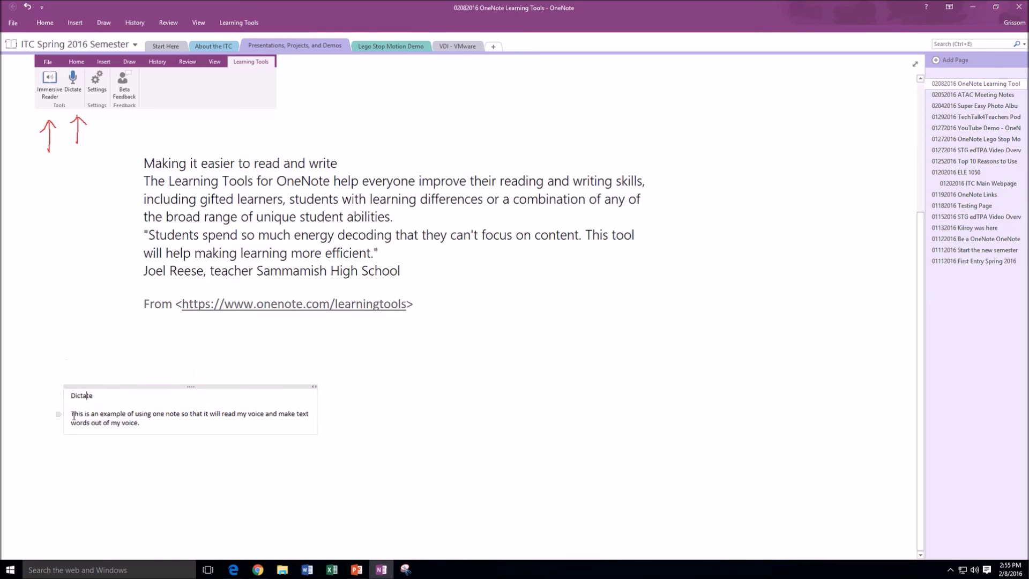
{"action": "left_click", "coordinate": [238, 22]}
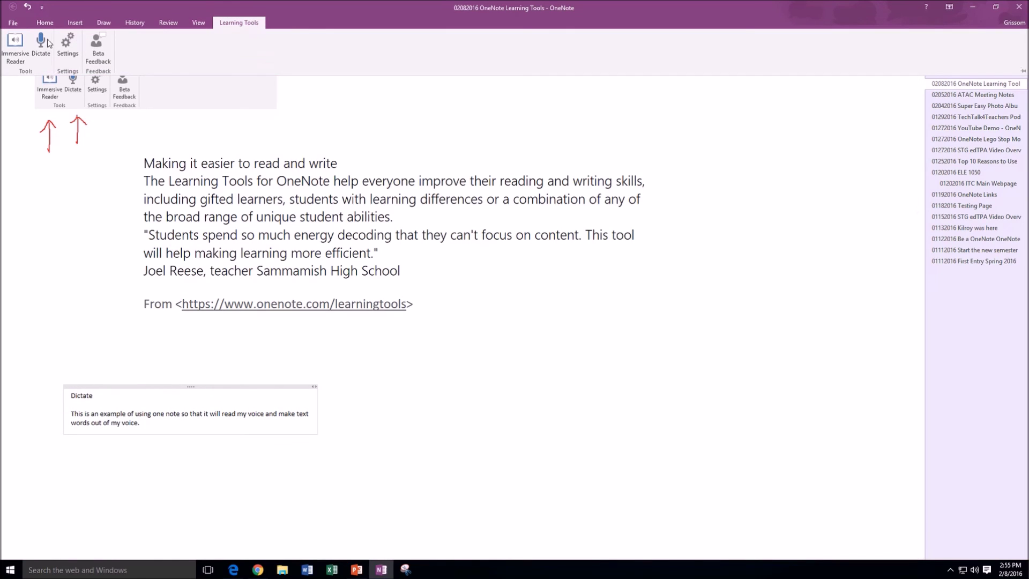
Play the dictated sentence aloud in Immersive Reader from the word 'This', pause, and close the reader
{"action": "left_click", "coordinate": [15, 46]}
{"action": "scroll", "coordinate": [397, 392], "scroll_direction": "down", "scroll_amount": 5}
{"action": "scroll", "coordinate": [407, 359], "scroll_direction": "down", "scroll_amount": 5}
{"action": "scroll", "coordinate": [409, 347], "scroll_direction": "up", "scroll_amount": 3}
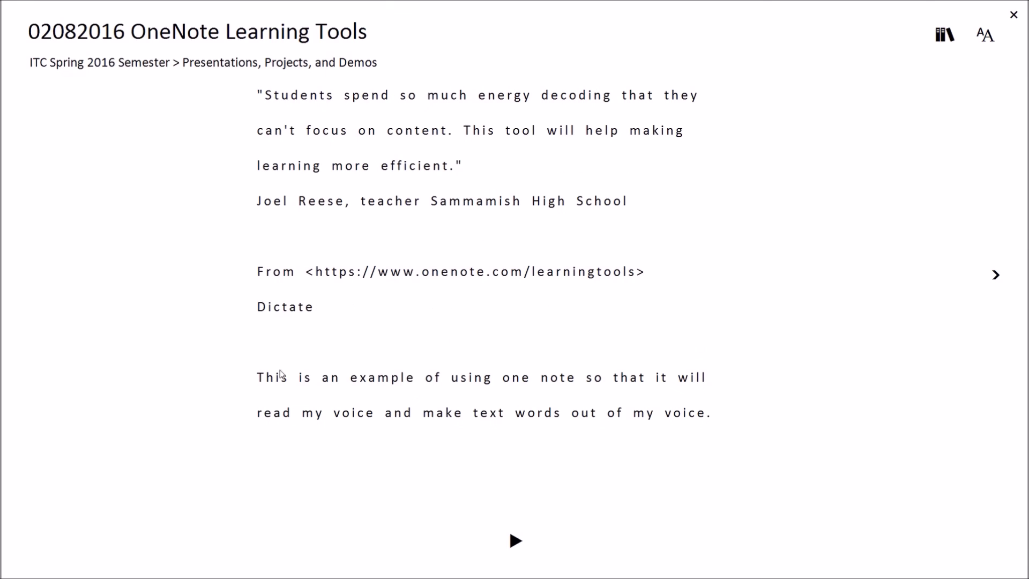
{"action": "left_click", "coordinate": [259, 381]}
{"action": "left_click", "coordinate": [525, 545]}
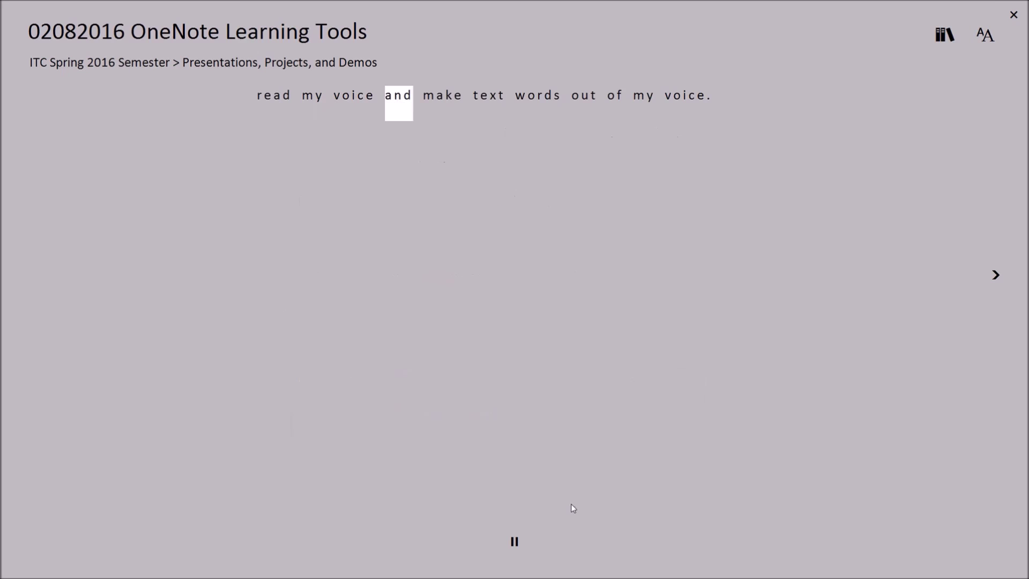
{"action": "left_click", "coordinate": [519, 545]}
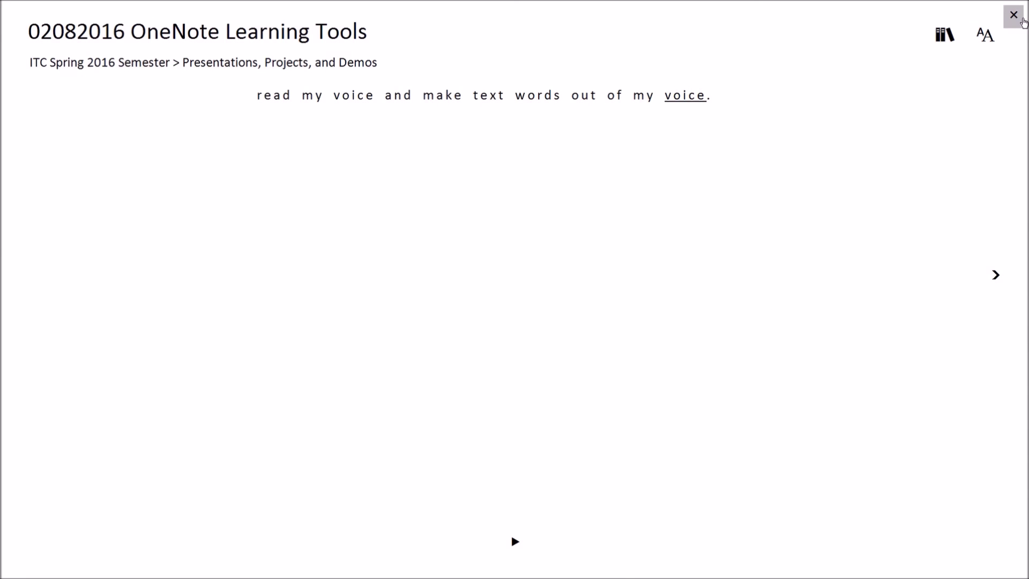
{"action": "left_click", "coordinate": [1013, 14]}
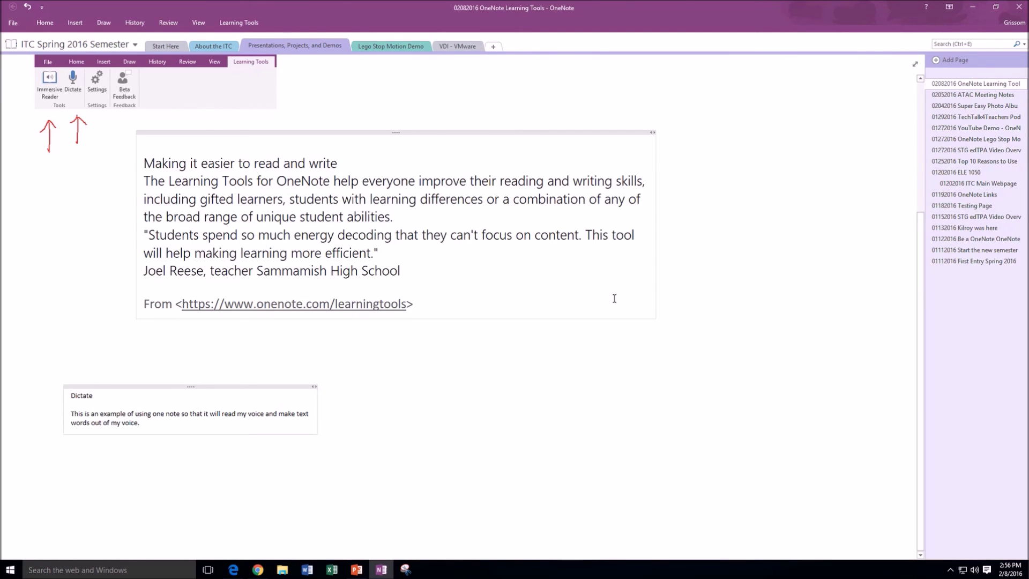
{"action": "scroll", "coordinate": [607, 319], "scroll_direction": "up", "scroll_amount": 3}
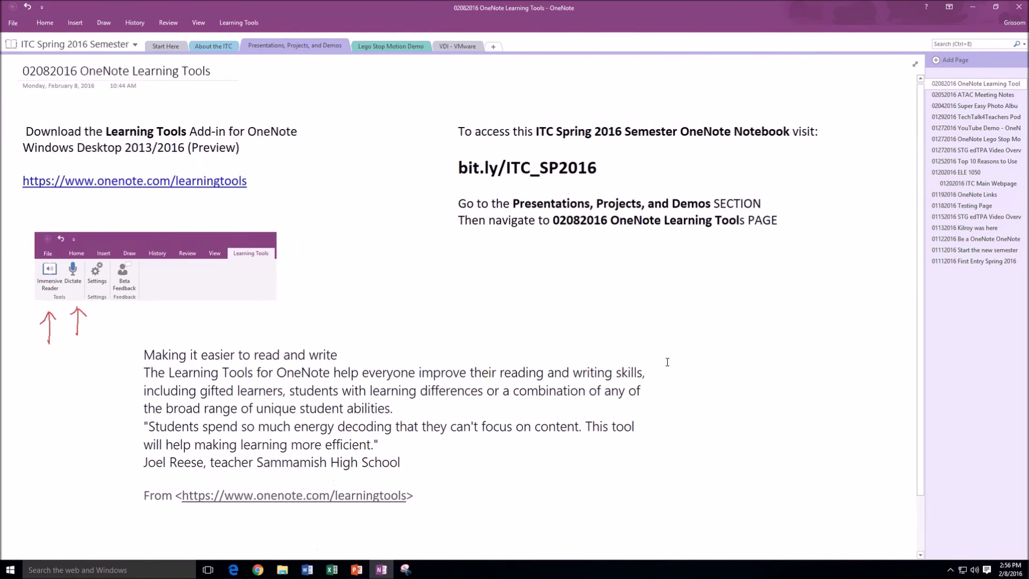